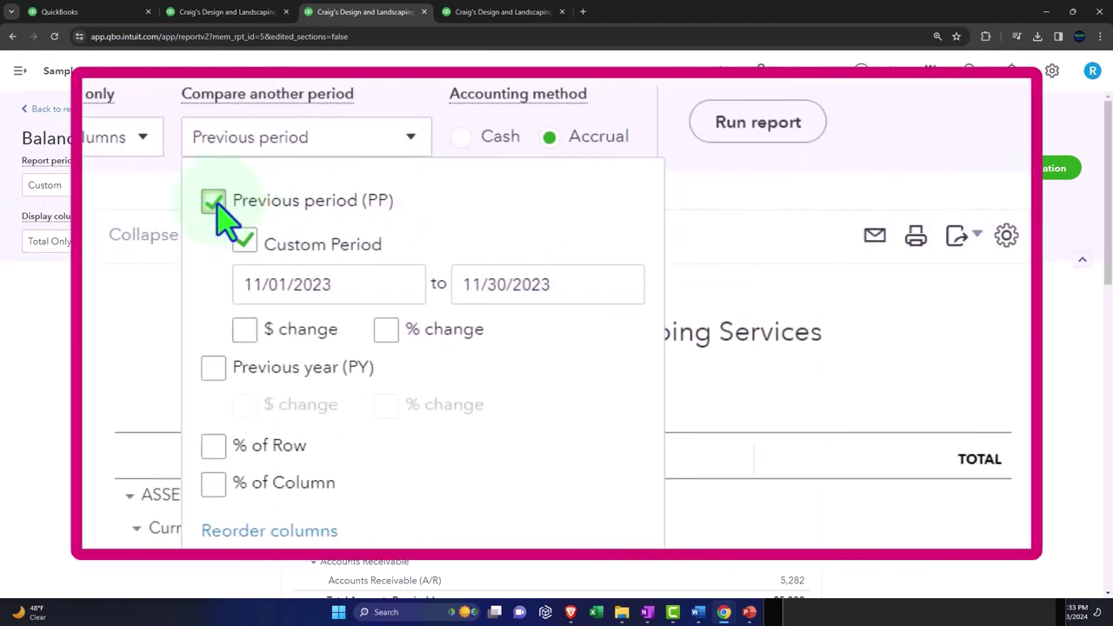
Add the $ change and % change columns to the custom previous-period comparison.
left_click(247, 333)
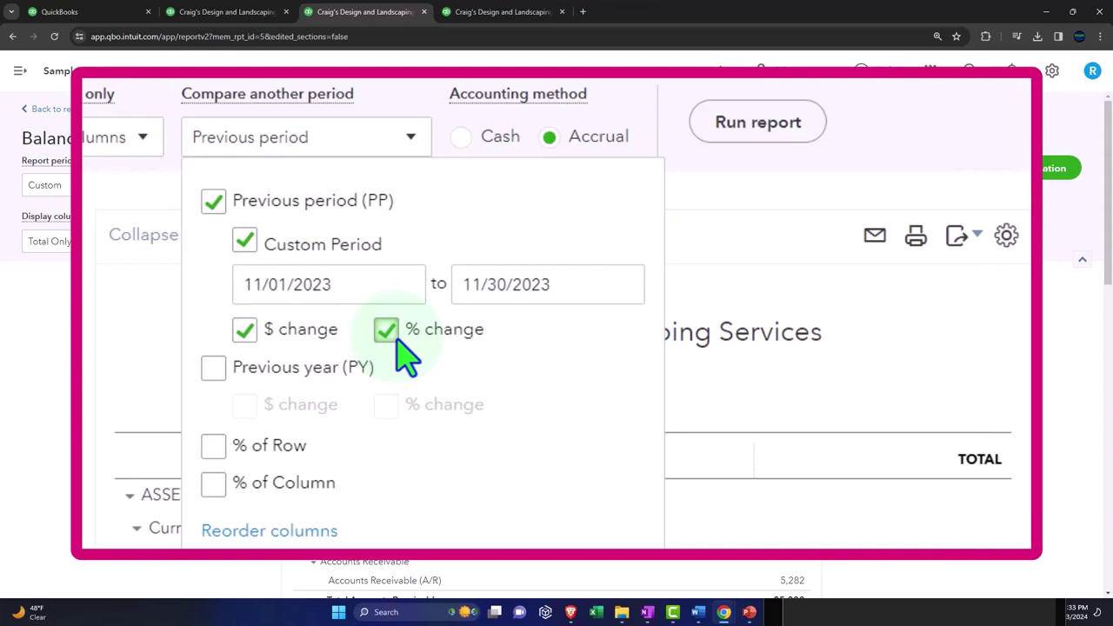
left_click(978, 407)
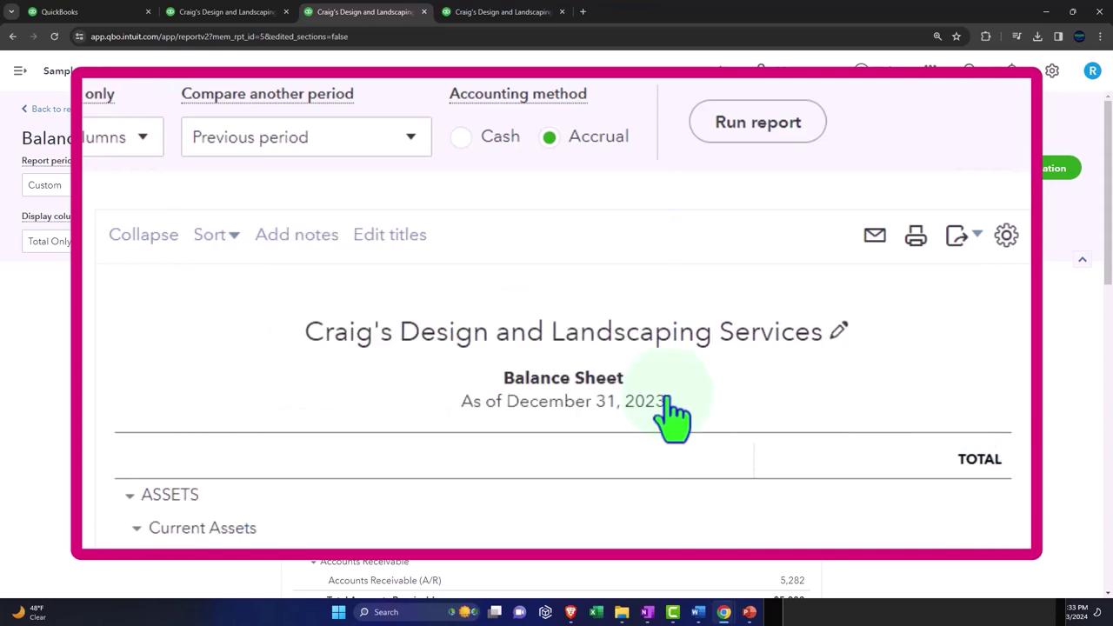
Retitle the balance sheet report as Comparative Balance Sheet and copy the new title.
left_click(539, 383)
left_click(480, 380)
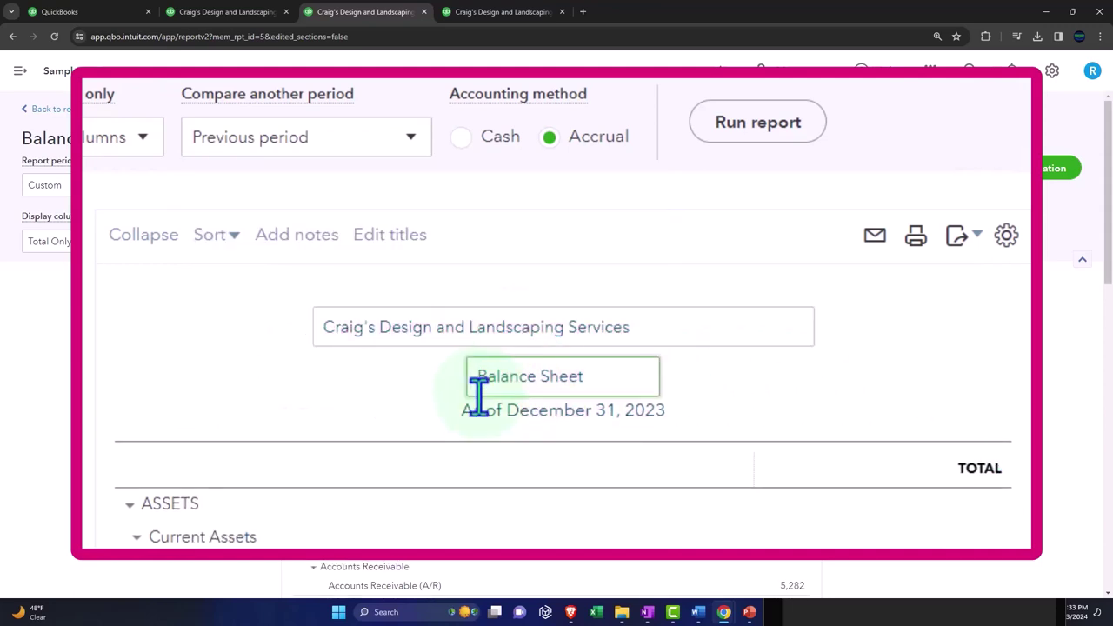
type("Comparative")
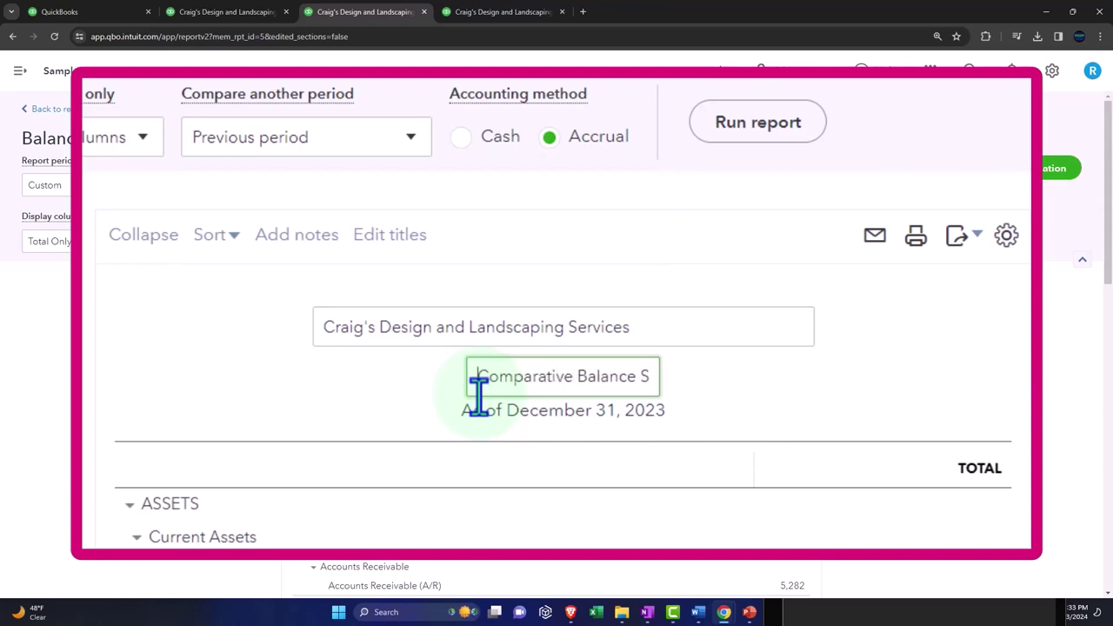
key("shift+Right")
key("shift+Right")
key("shift+Right")
key("shift+Right")
key("shift+Right")
key("shift+Right")
key("shift+Right")
key("shift+Right")
key("shift+Right")
key("shift+Right")
key("shift+Right")
key("shift+Right")
key("shift+Right")
key("shift+Right")
key("shift+Right")
key("shift+Right")
key("shift+Right")
key("shift+Right")
key("shift+Right")
key("shift+Right")
key("ctrl+c")
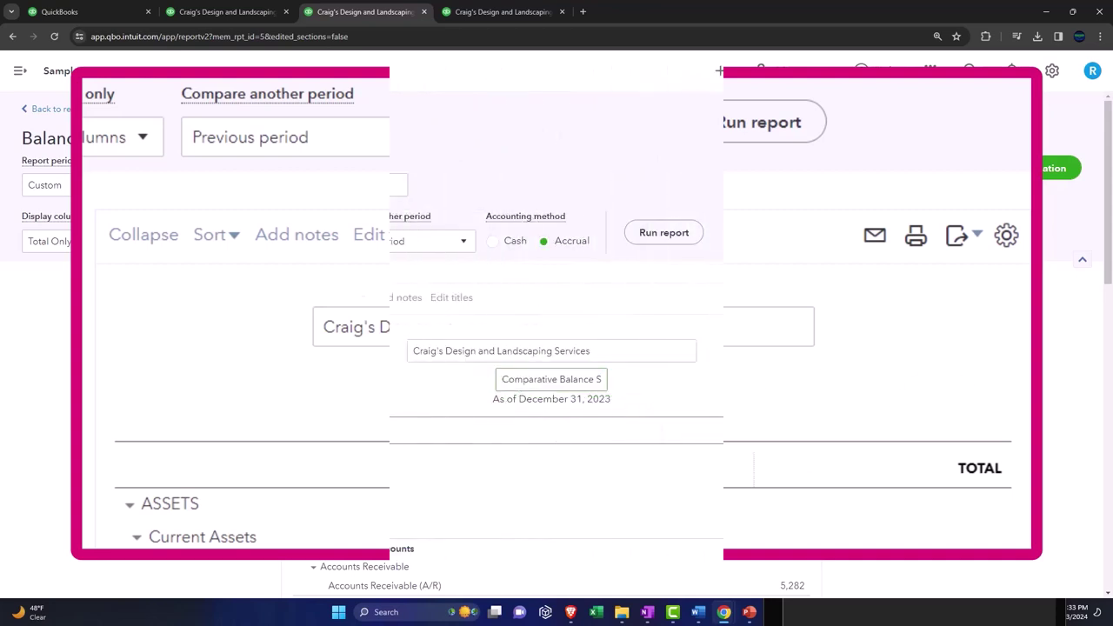
Run the report with the previous-period comparison and look over its change columns.
left_click(733, 280)
left_click(669, 236)
scroll(683, 248, "down", 2)
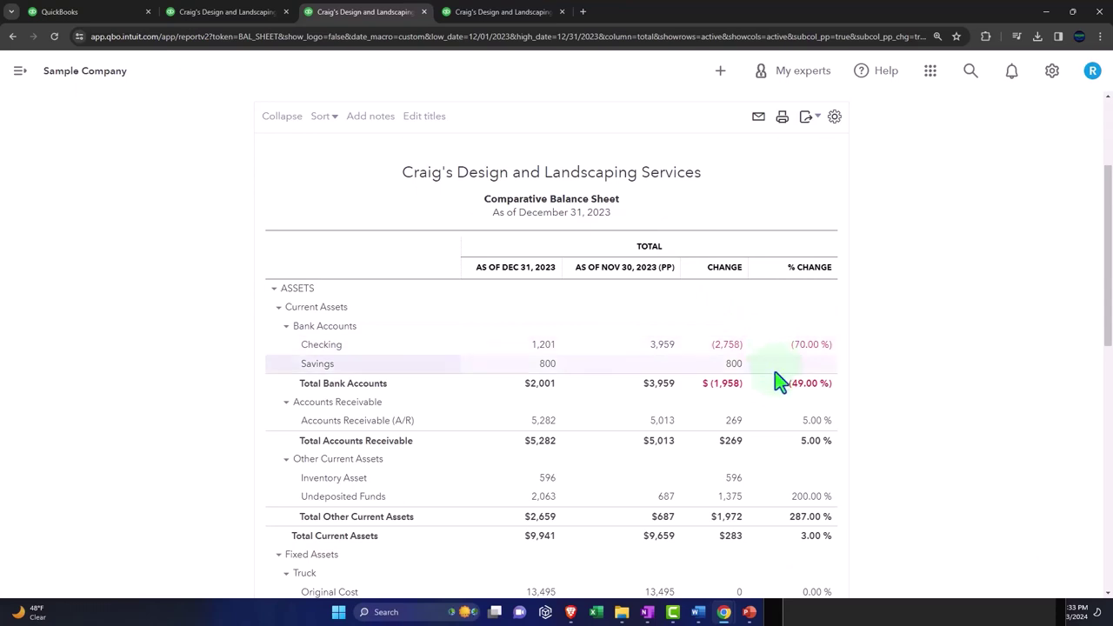
scroll(780, 398, "up", 2)
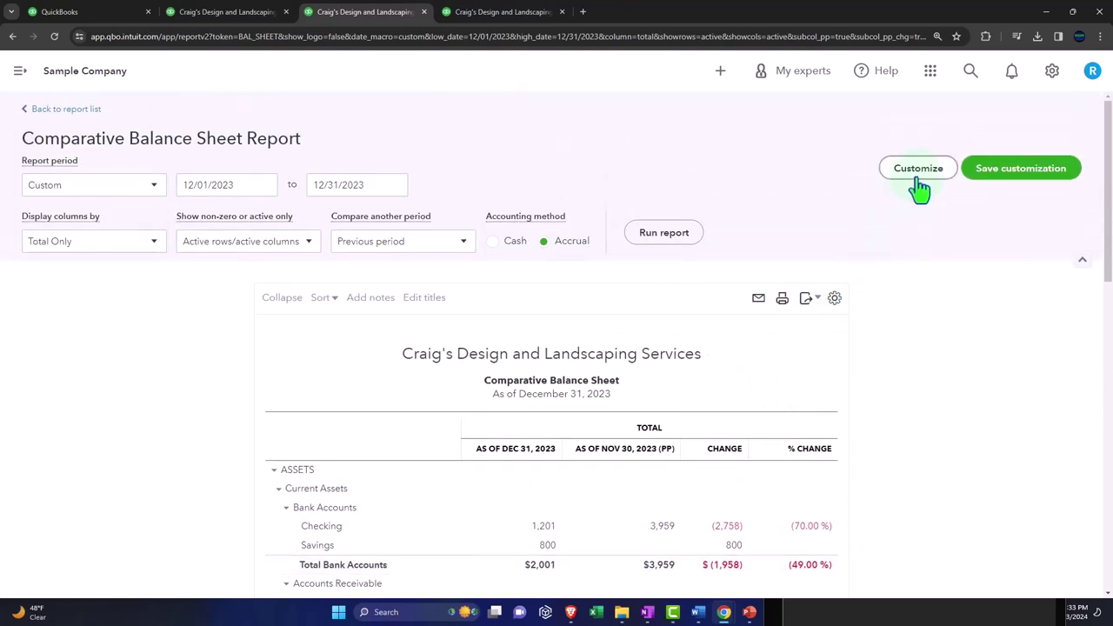
Save the customization as 3 Comparative Balance Sheet in the Month End Reports group.
left_click(988, 178)
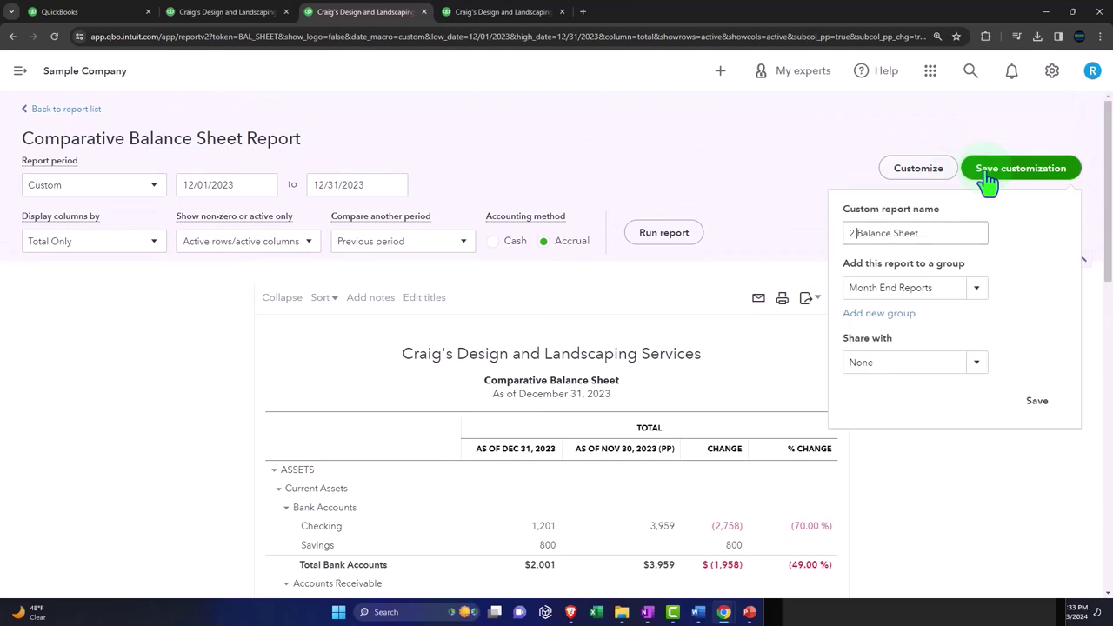
left_click(977, 299)
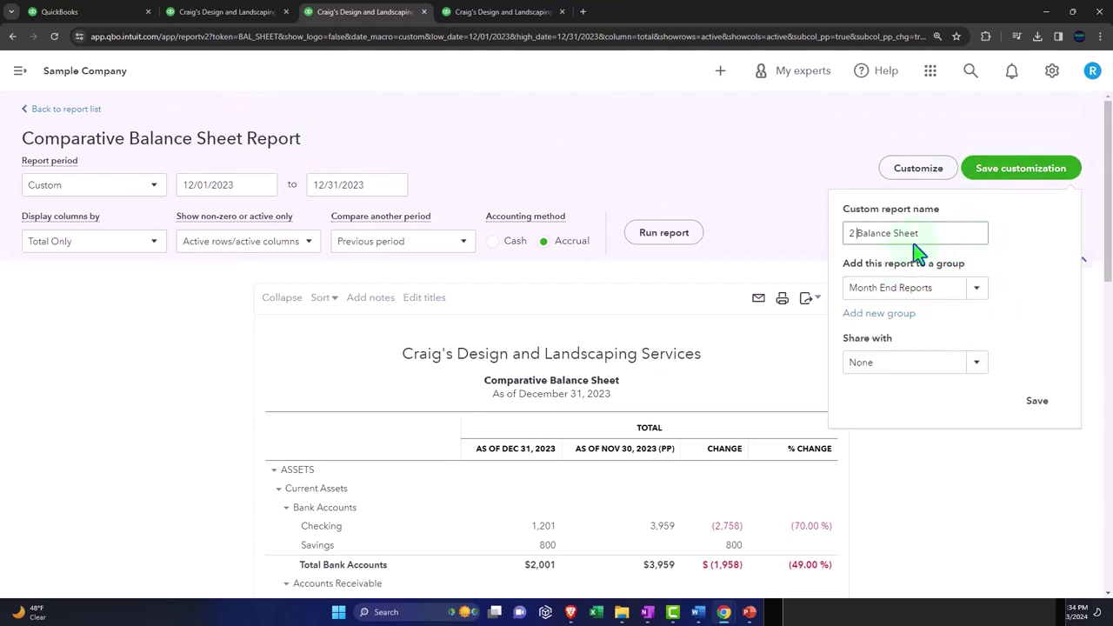
left_click_drag(986, 233, 798, 226)
key("ctrl+v")
left_click(1040, 407)
scroll(316, 342, "down", 2)
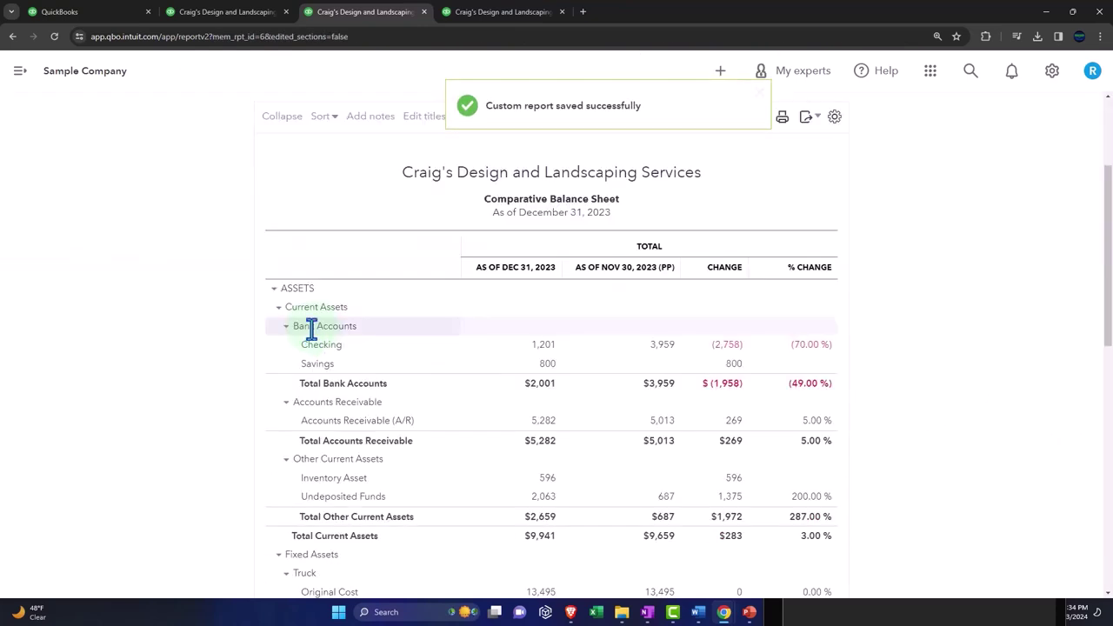
Return to the custom reports list and reload it to bring in the newly saved report.
left_click(106, 24)
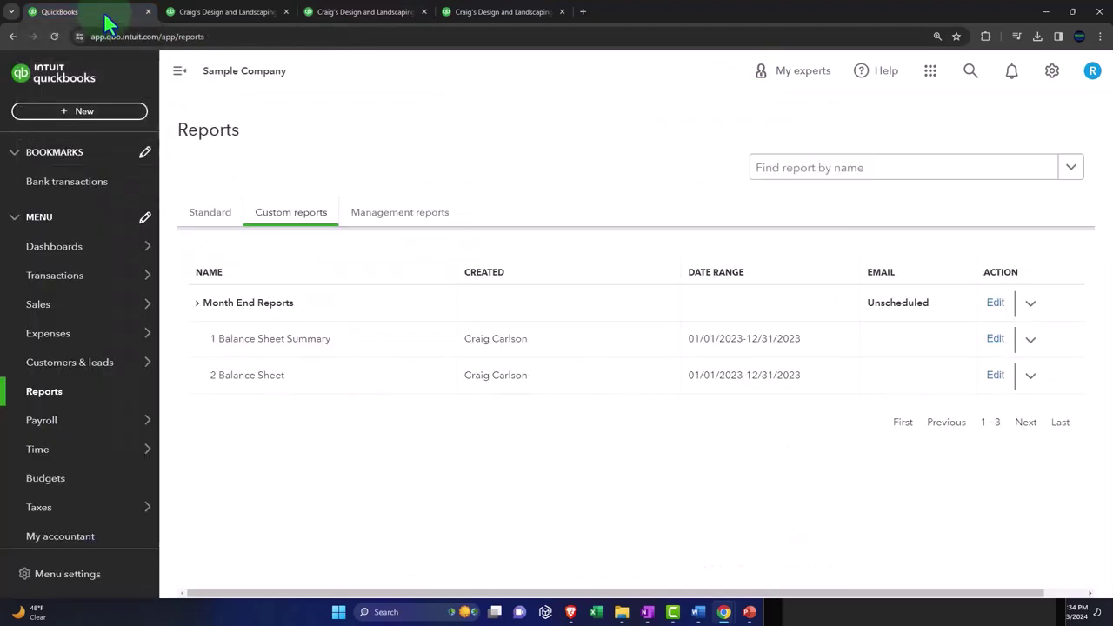
left_click(82, 390)
left_click(54, 36)
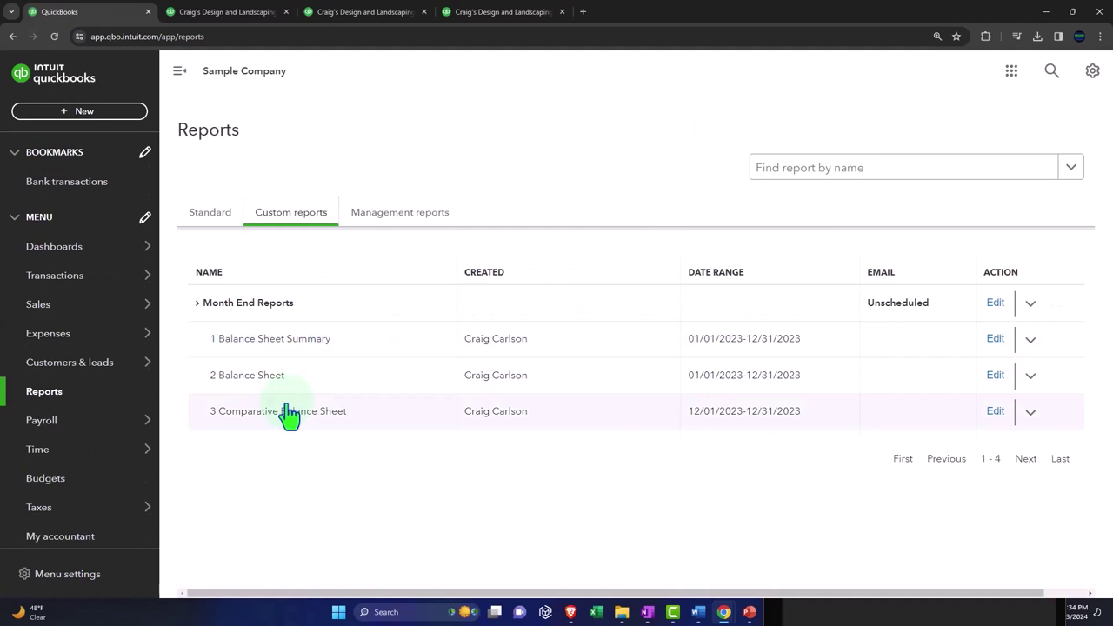
In the management reports, set the Monthly Financial Reports period from 01/01/2023 to 12/31/2023.
left_click(409, 228)
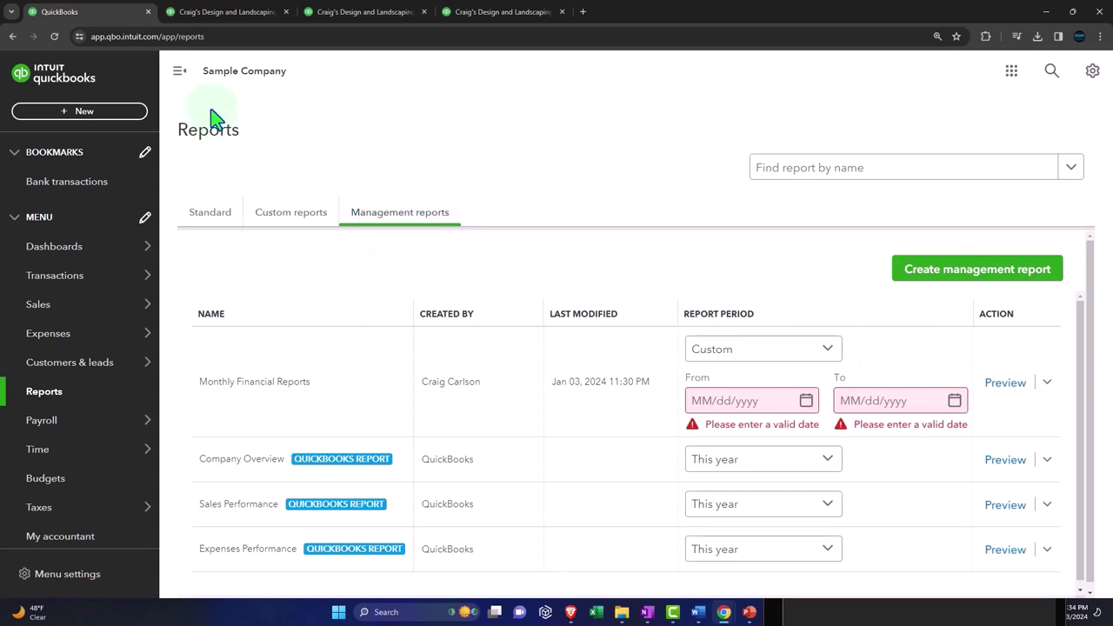
left_click(179, 71)
left_click(781, 409)
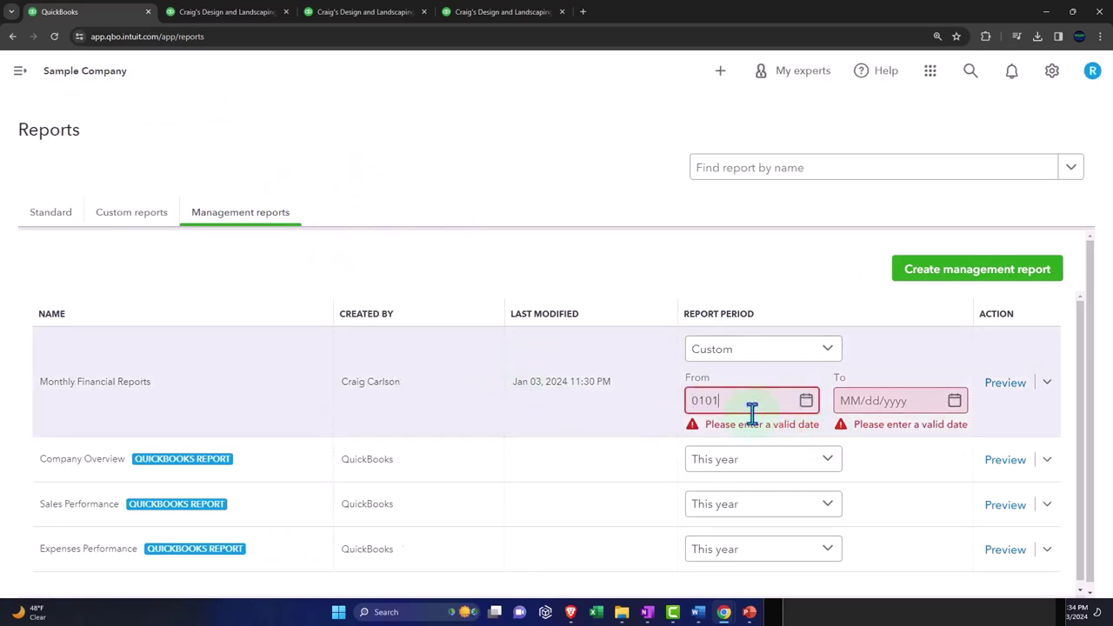
type("01/01/2023")
key("Tab")
type("12/31/2023")
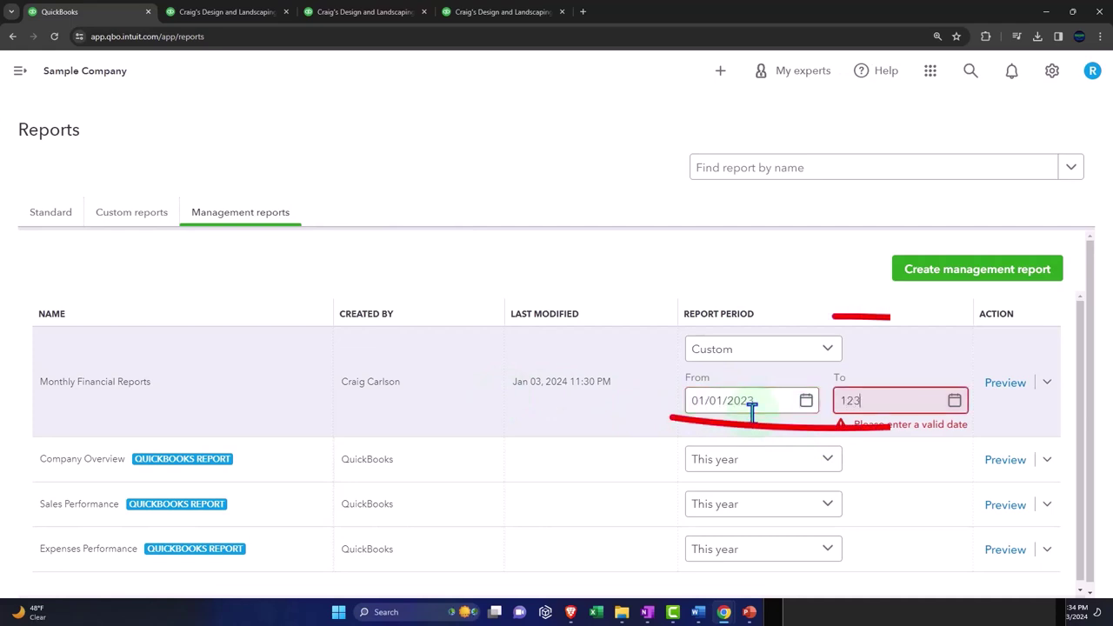
key("Tab")
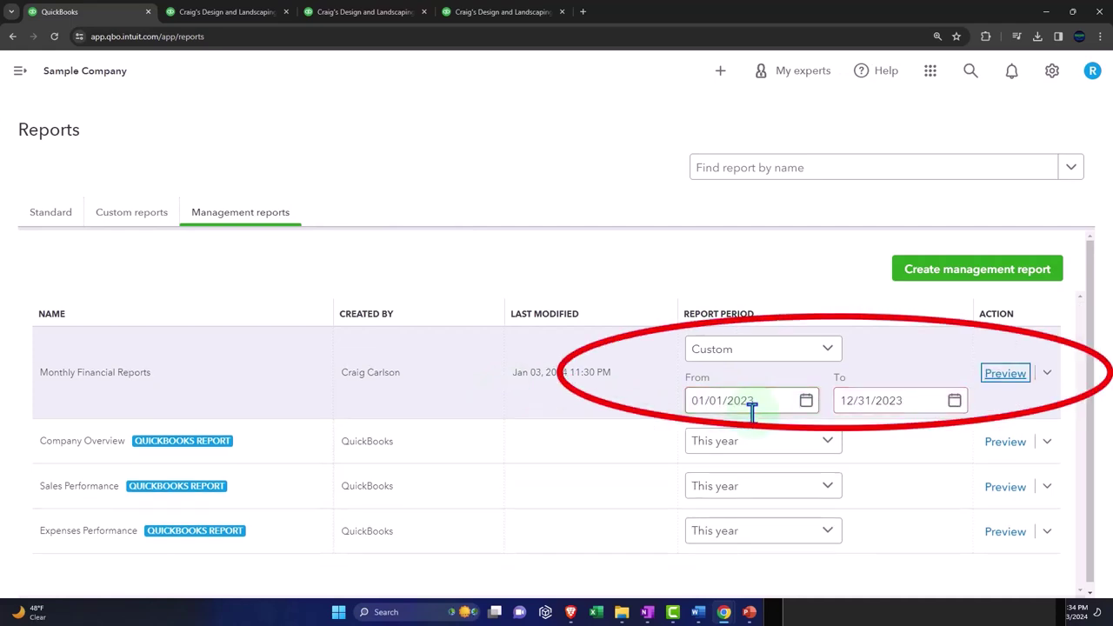
Open the Monthly Financial Reports template for editing and go through its pages to the Reports section.
left_click(1049, 376)
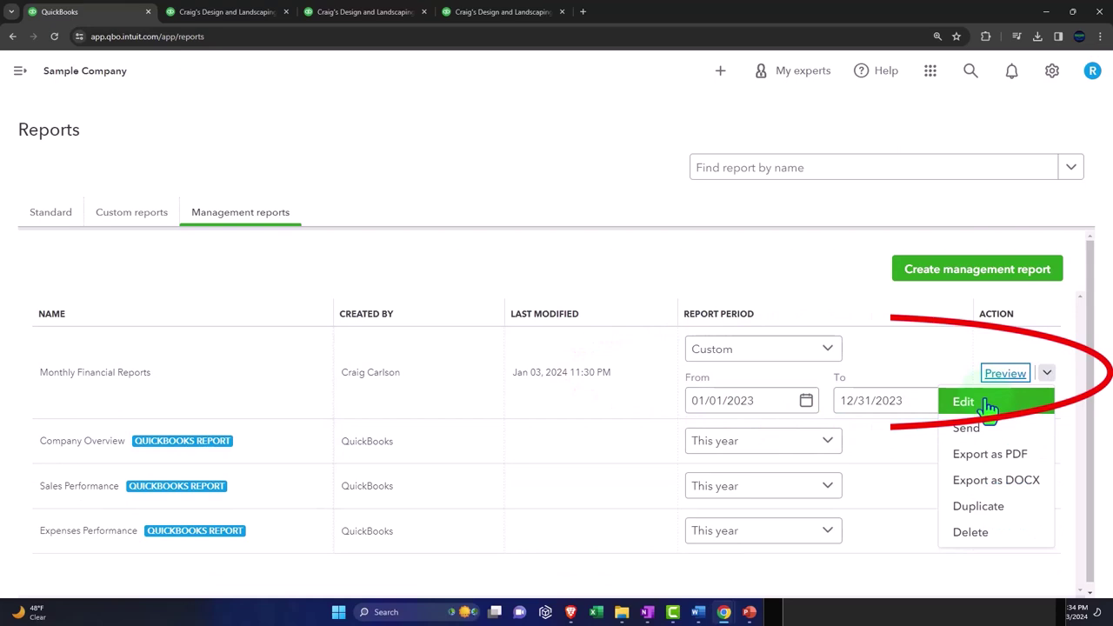
left_click(985, 405)
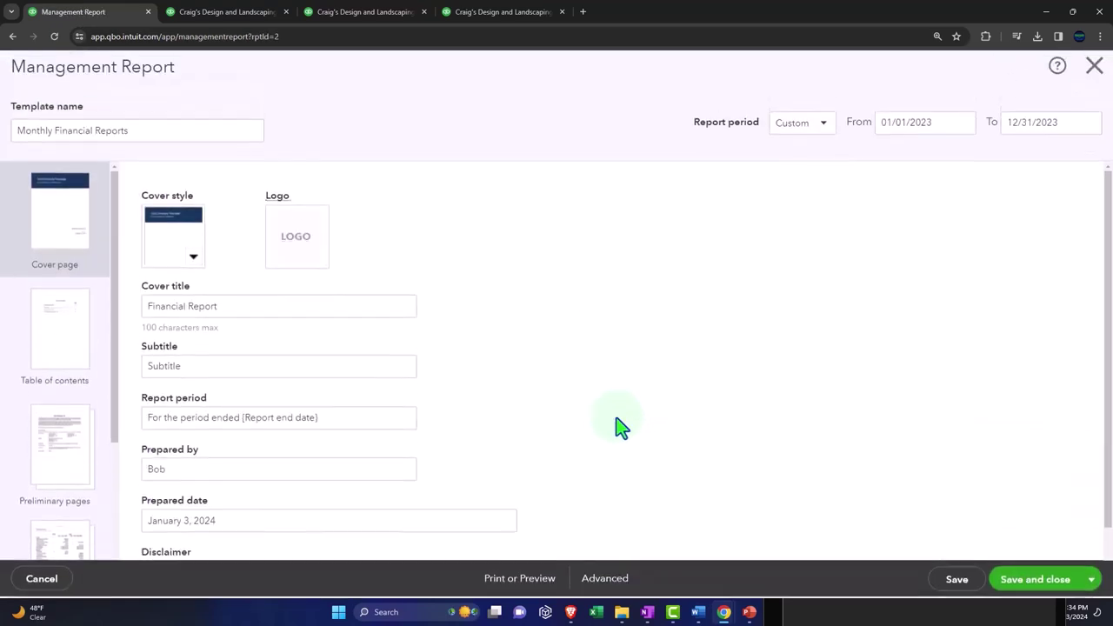
left_click(61, 344)
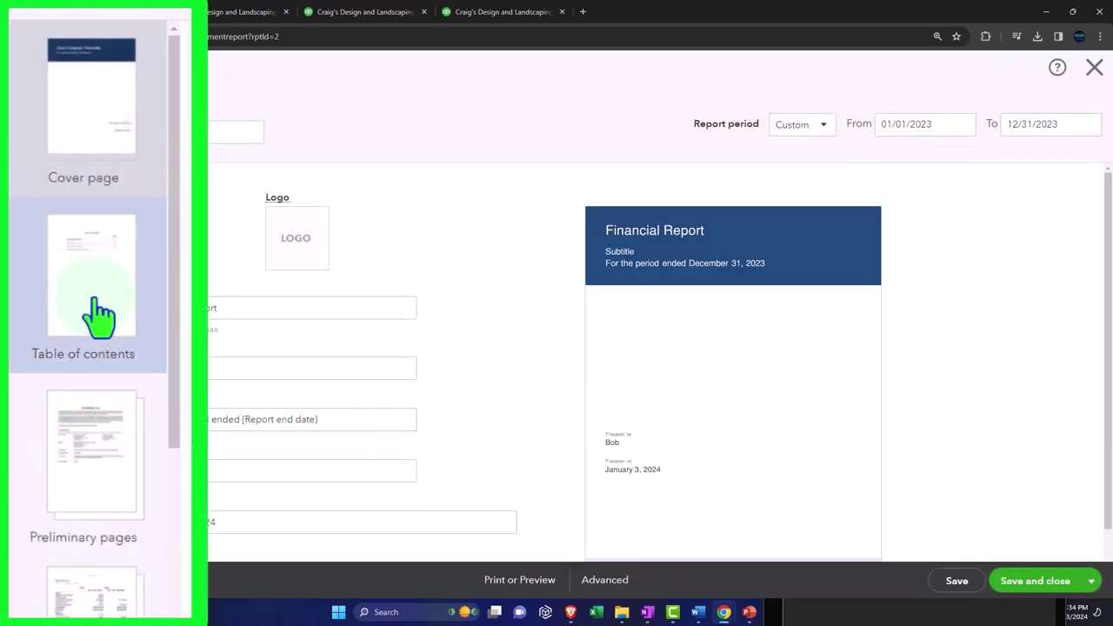
scroll(99, 317, "down", 3)
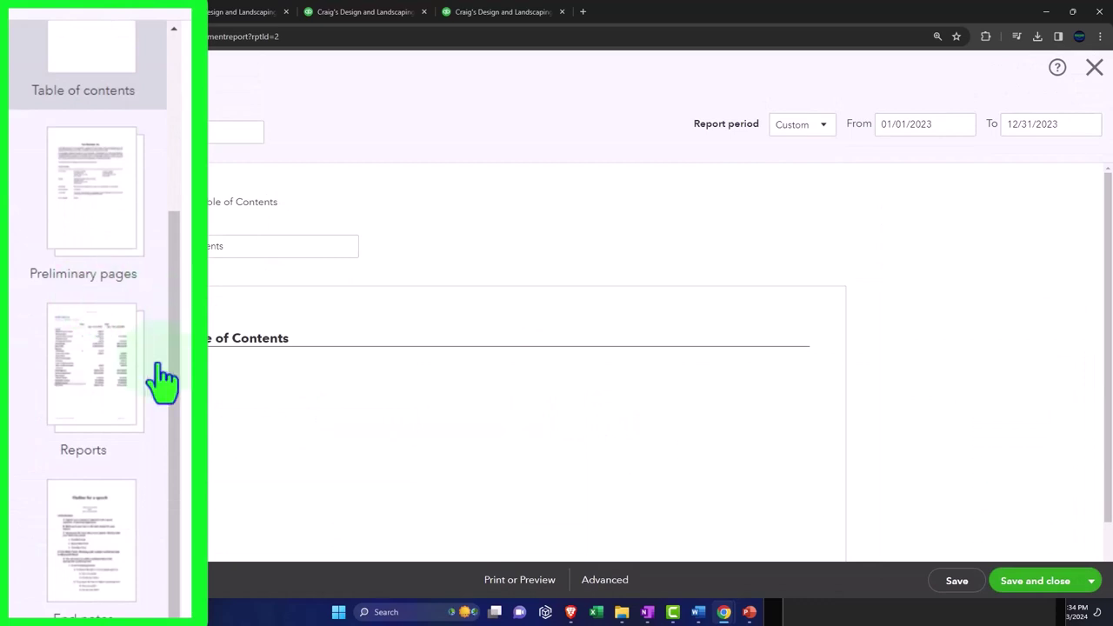
scroll(154, 377, "up", 4)
left_click(109, 439)
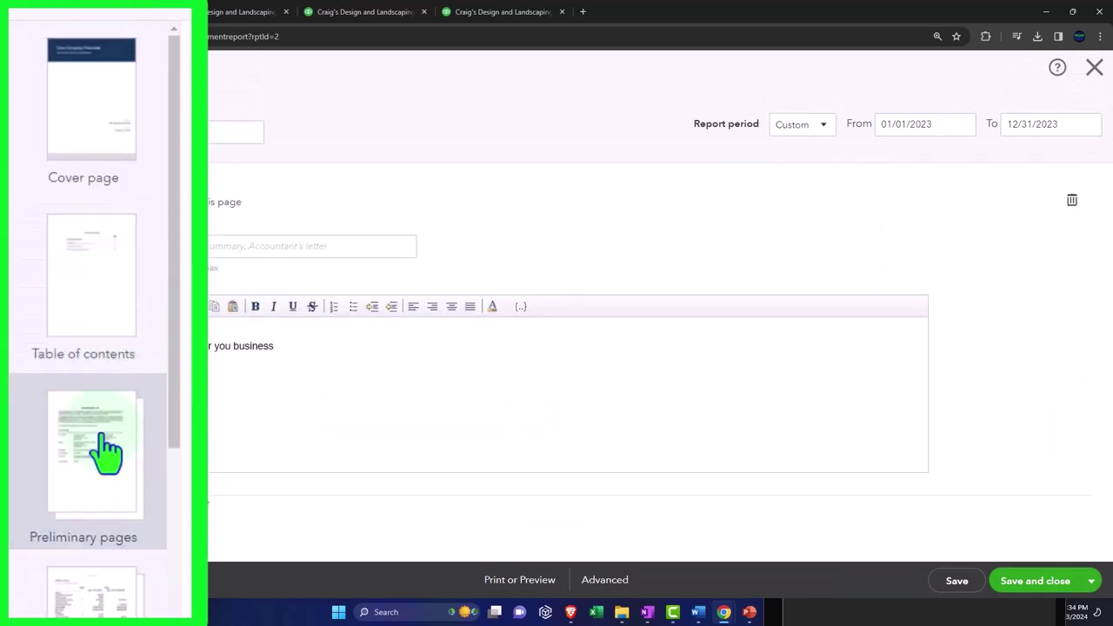
scroll(102, 439, "down", 2)
left_click(100, 444)
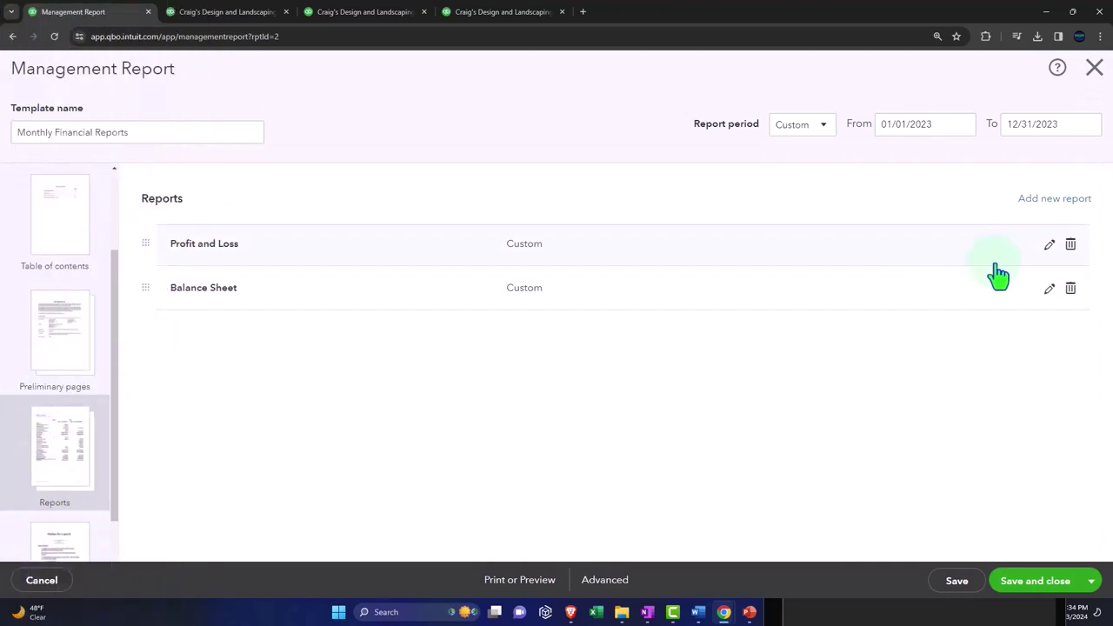
Examine the settings of the existing Profit and Loss and Balance Sheet entries.
left_click(1049, 245)
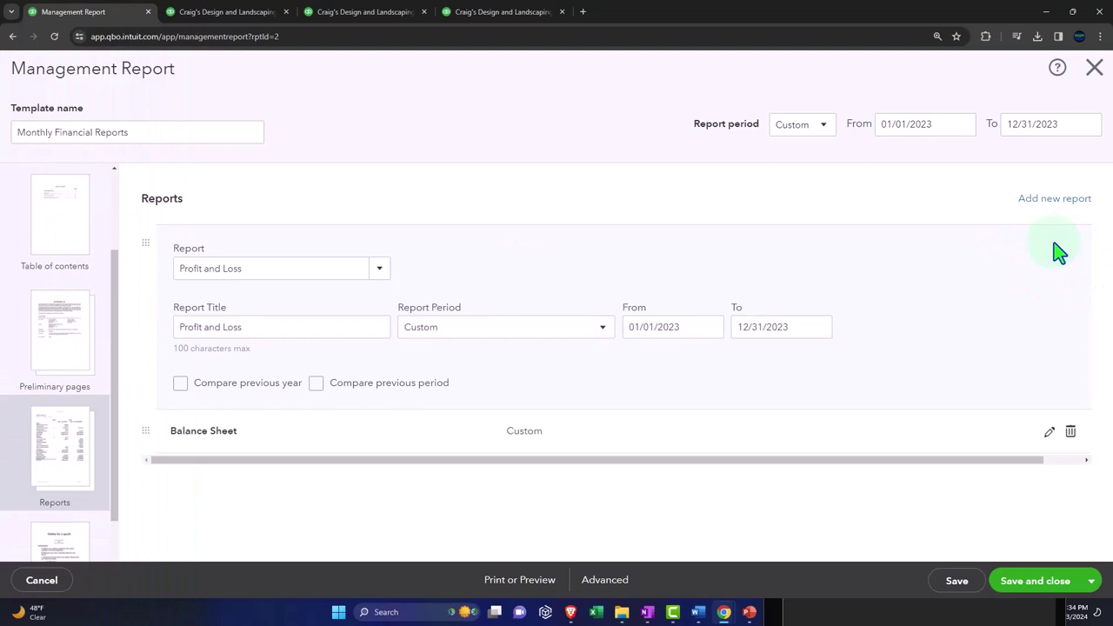
left_click(1050, 432)
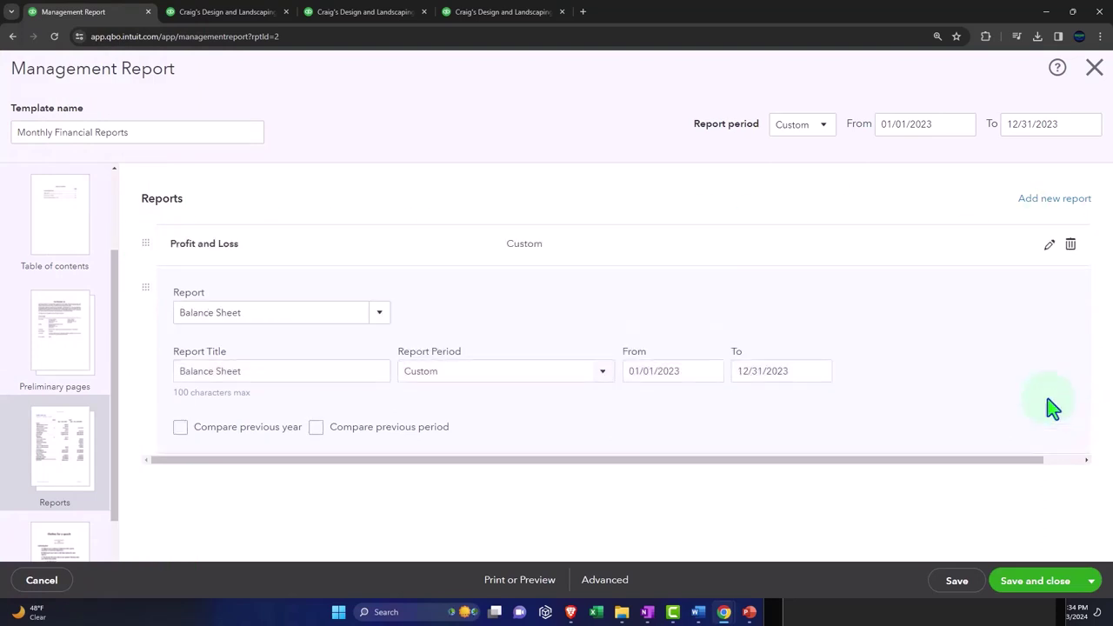
Add the custom report Month End Reports:1 Balance Sheet Summary to the management report.
left_click(1045, 202)
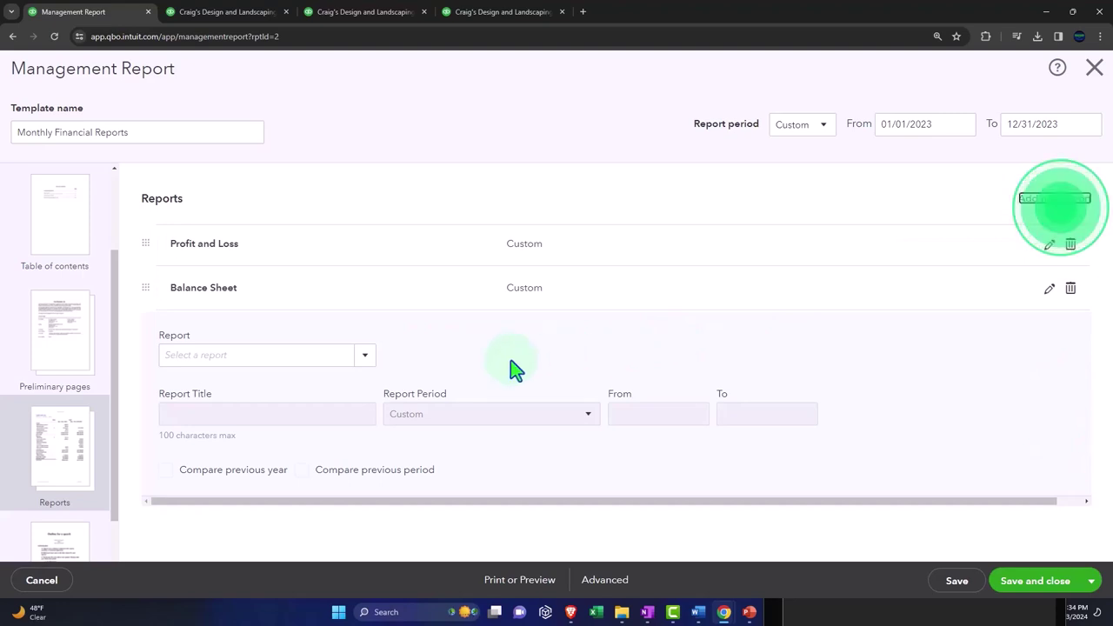
left_click(227, 359)
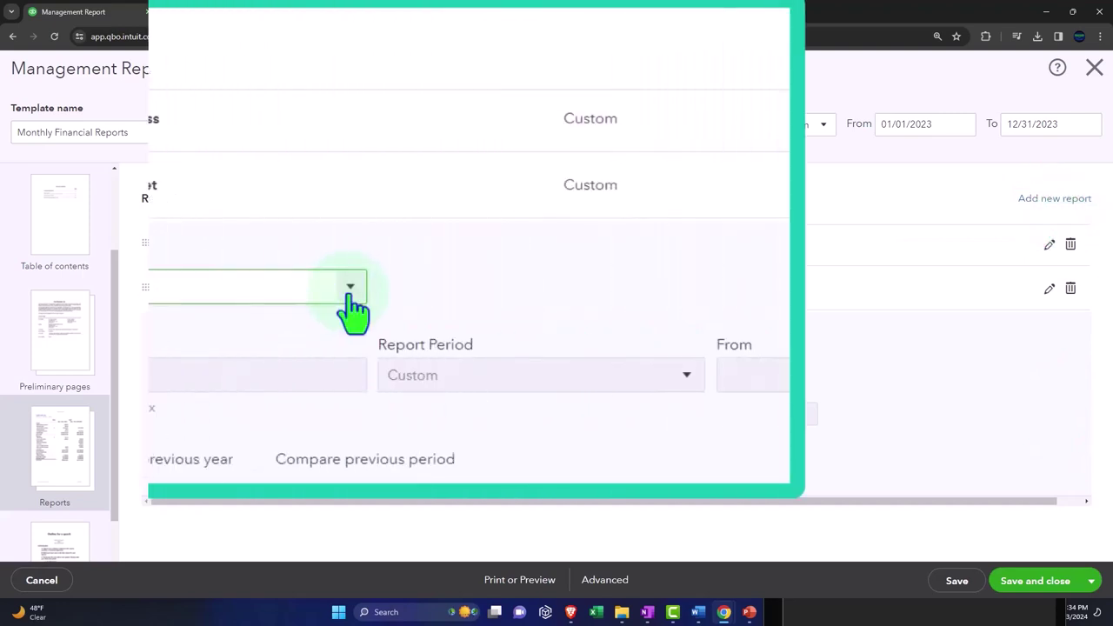
left_click(365, 356)
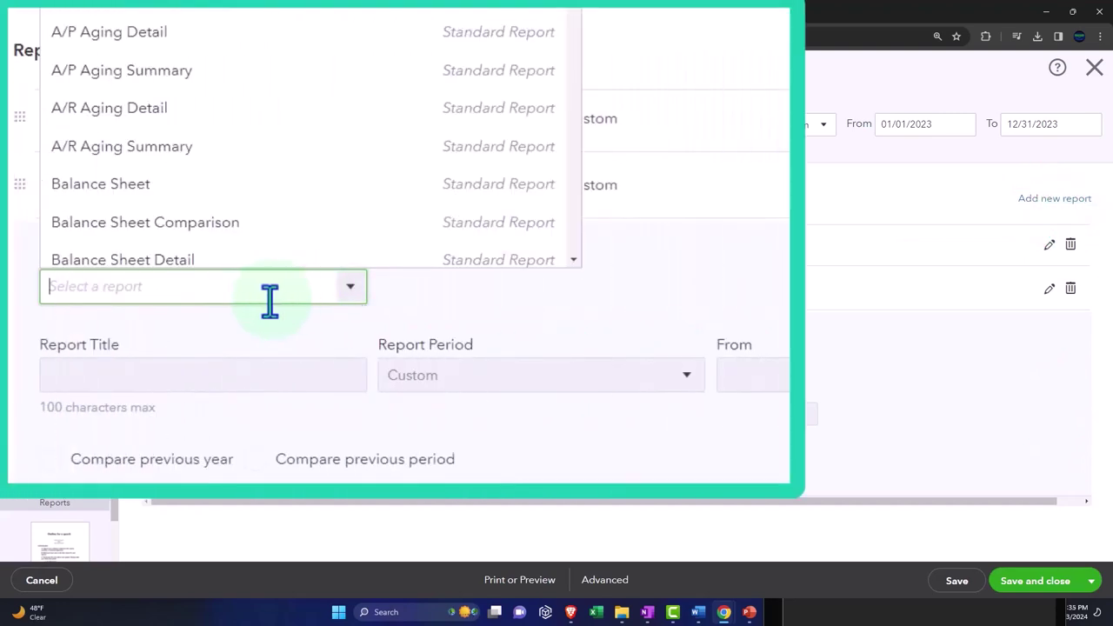
scroll(269, 300, "down", 5)
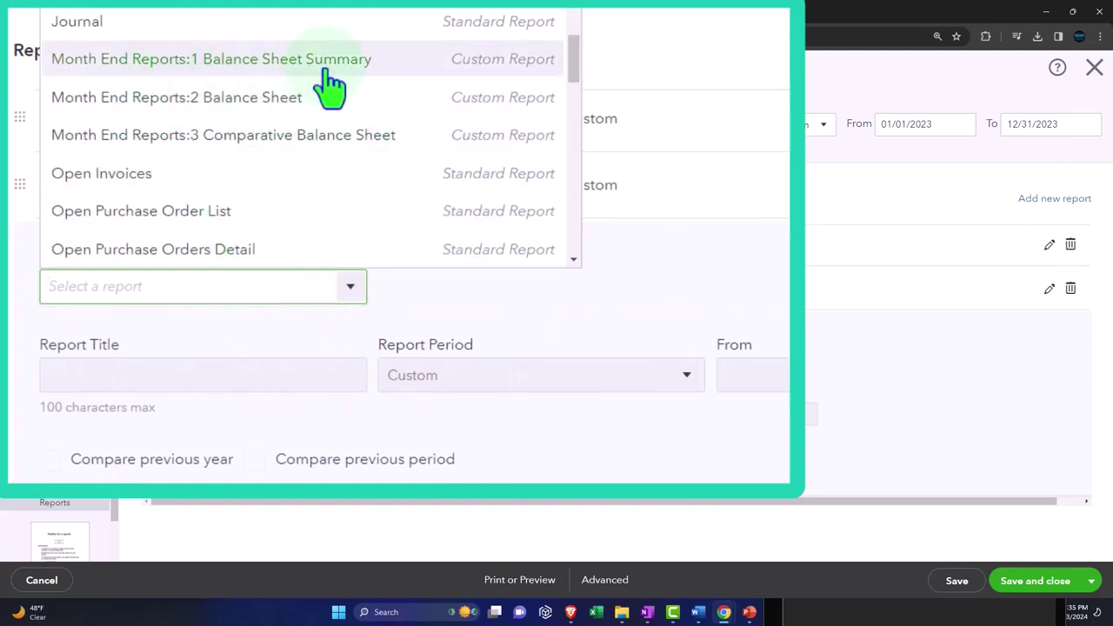
left_click(424, 70)
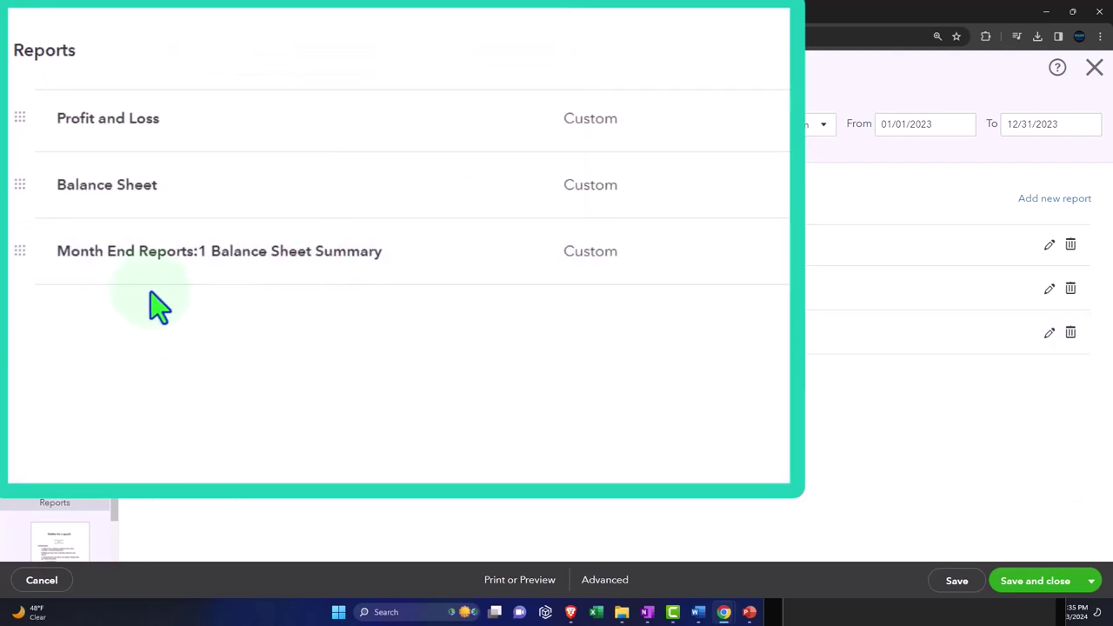
Add the custom report Month End Reports:2 Balance Sheet to the management report.
left_click(1042, 205)
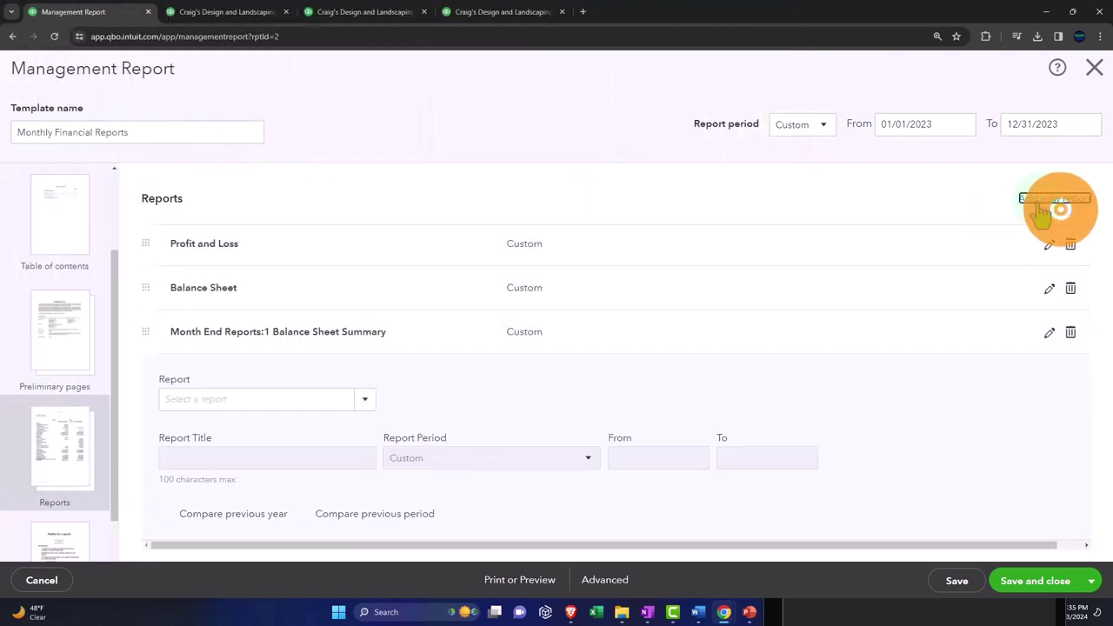
left_click(364, 399)
scroll(357, 317, "down", 2)
scroll(357, 316, "down", 6)
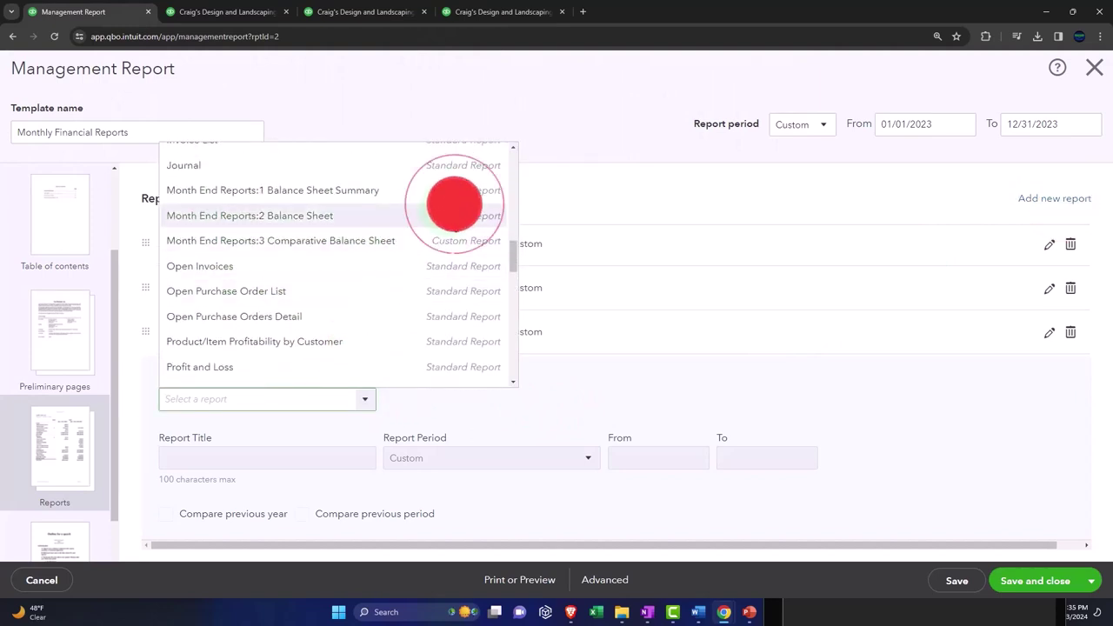
left_click(300, 224)
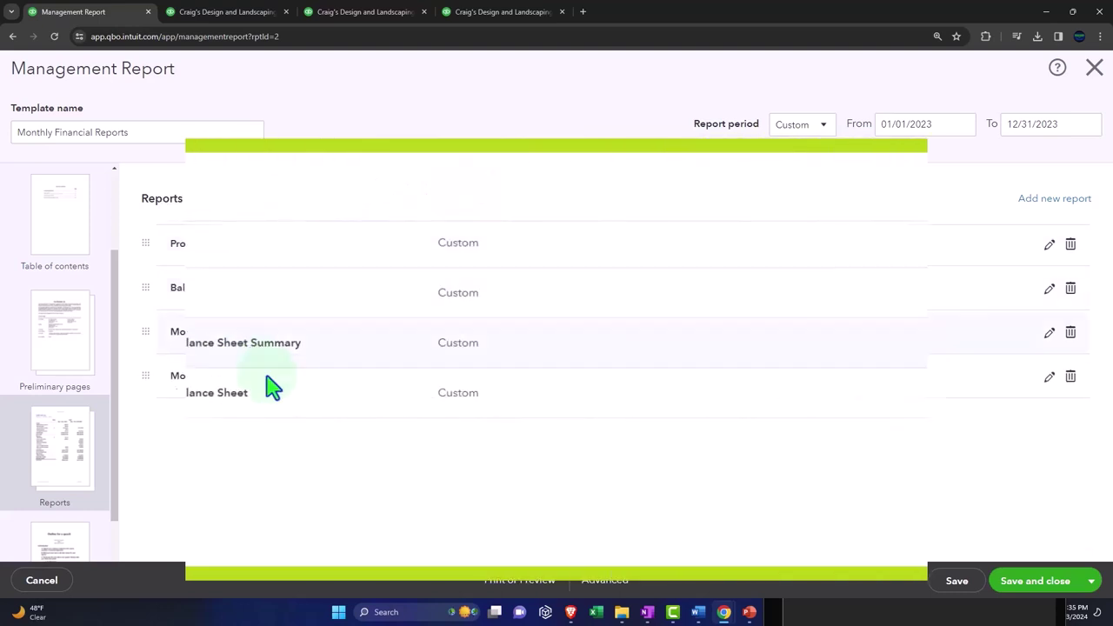
Add the custom report Month End Reports:3 Comparative Balance Sheet to the management report.
left_click(1047, 201)
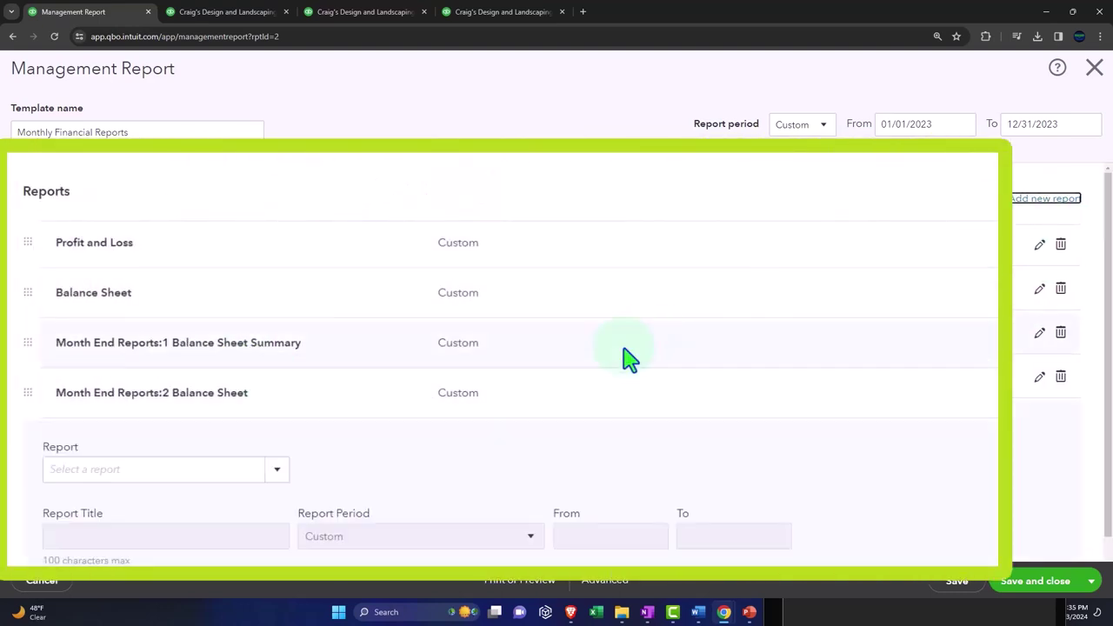
left_click(287, 443)
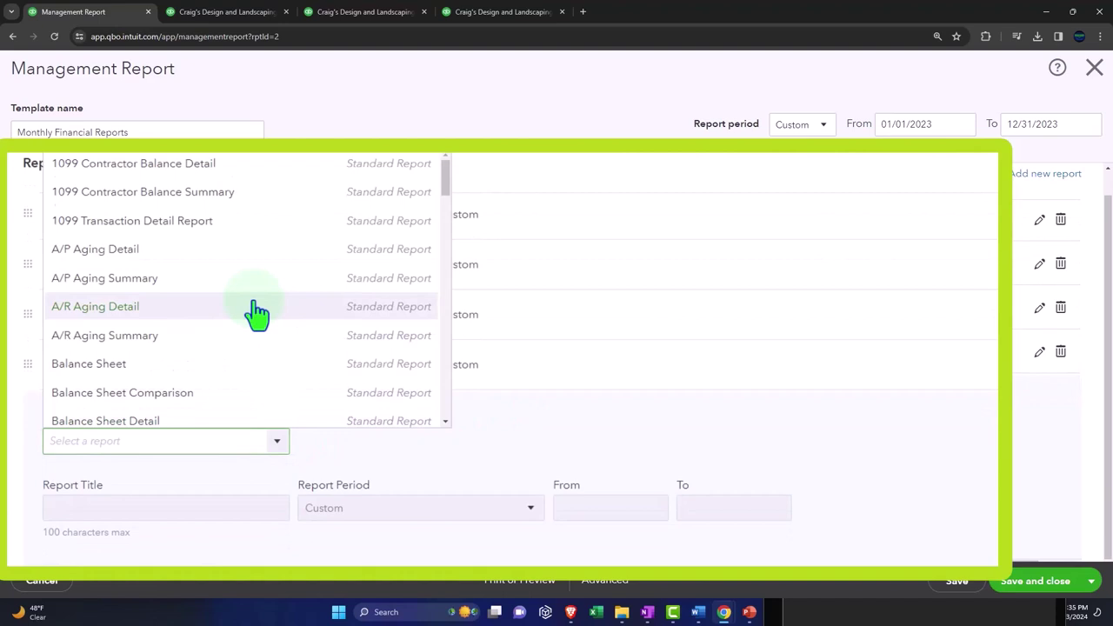
scroll(256, 313, "down", 10)
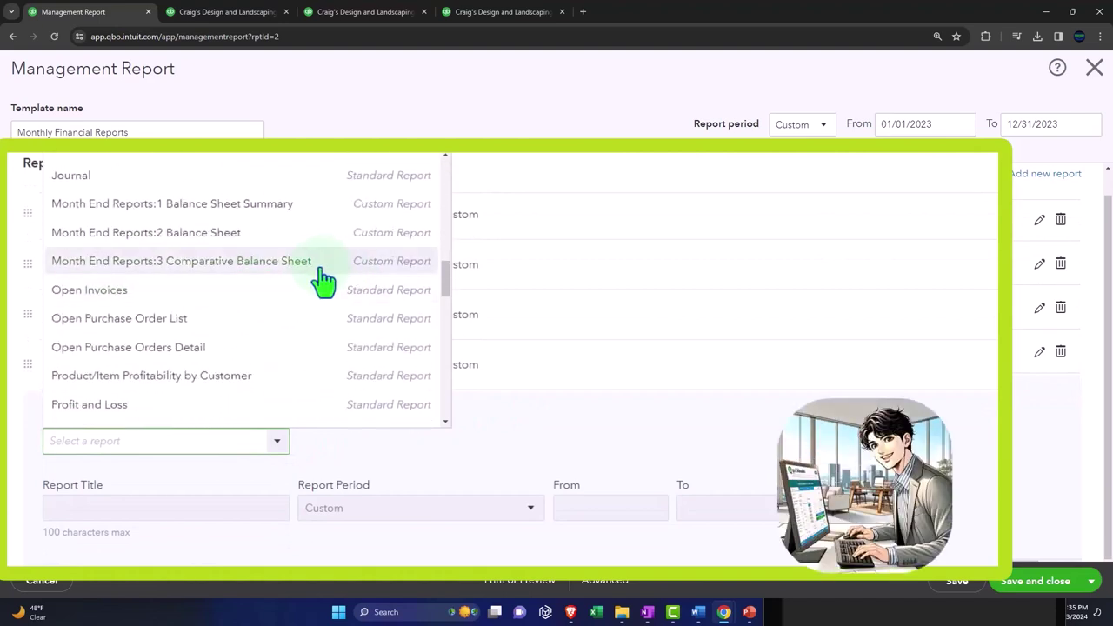
left_click(316, 263)
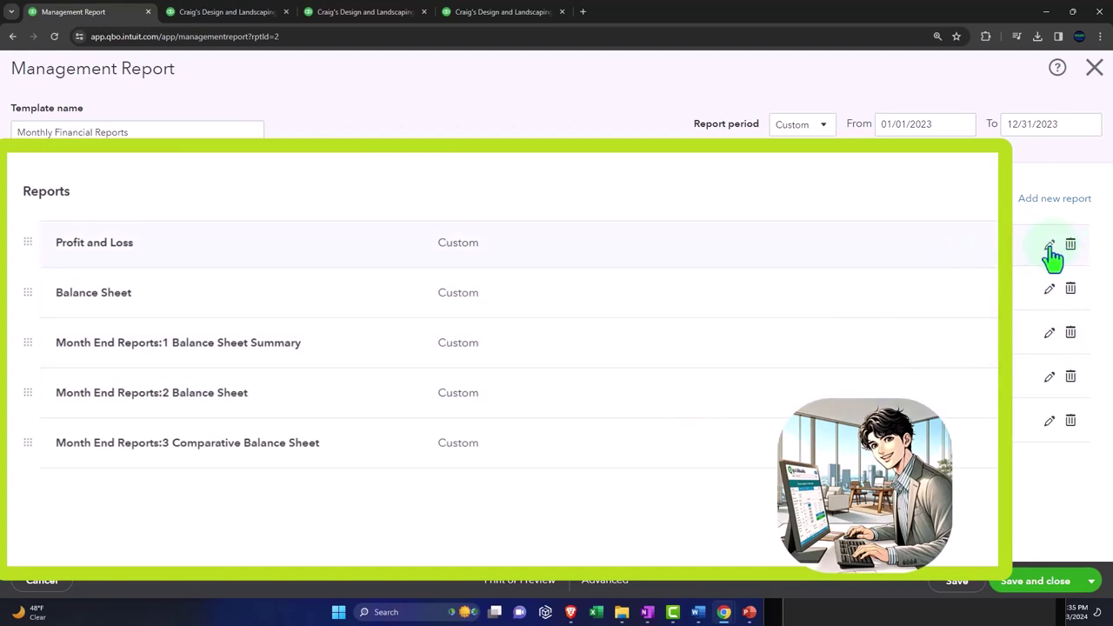
Delete the original Balance Sheet and Profit and Loss entries from the report list, keeping only the three Month End Reports.
left_click(1049, 246)
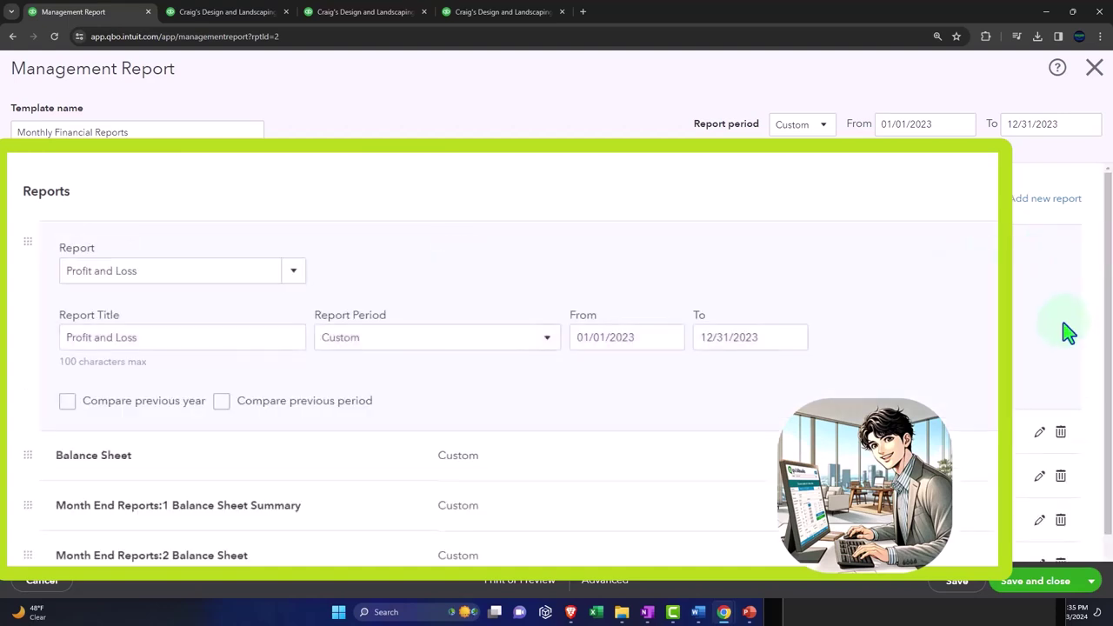
scroll(1061, 335, "down", 1)
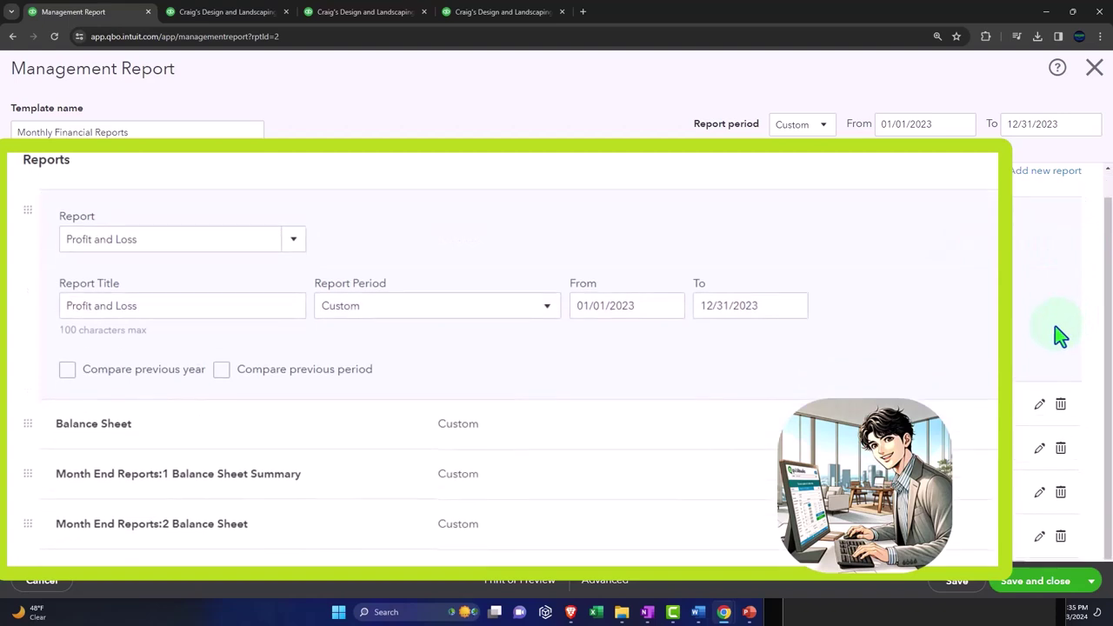
left_click(1061, 405)
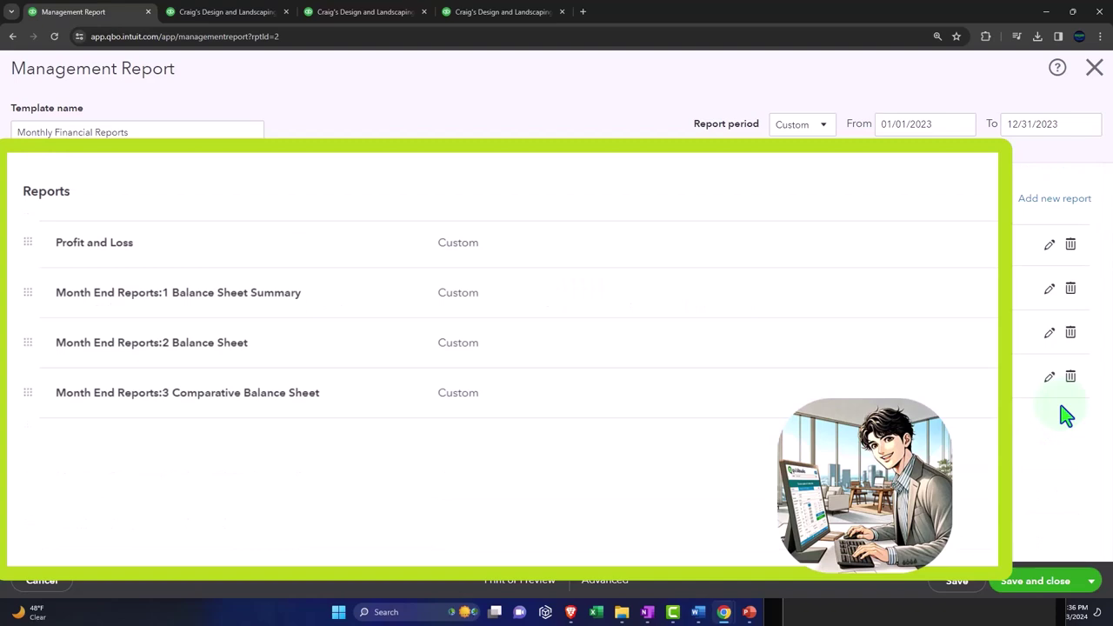
left_click(1069, 247)
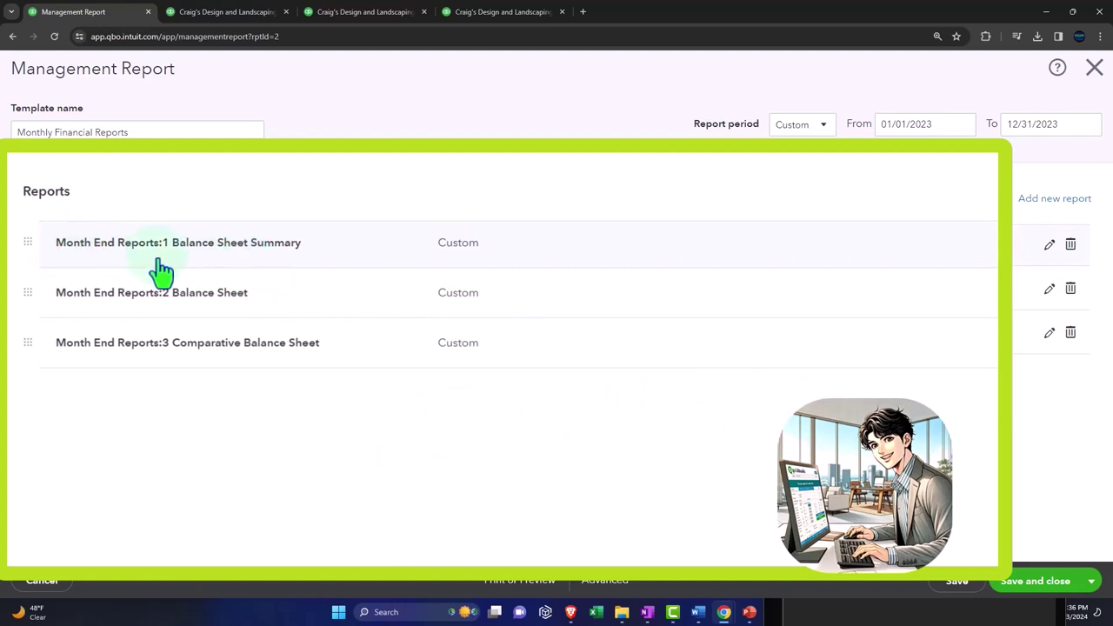
Change the report title of the Month End Reports:1 entry to Balance Sheet Summary.
left_click(1049, 247)
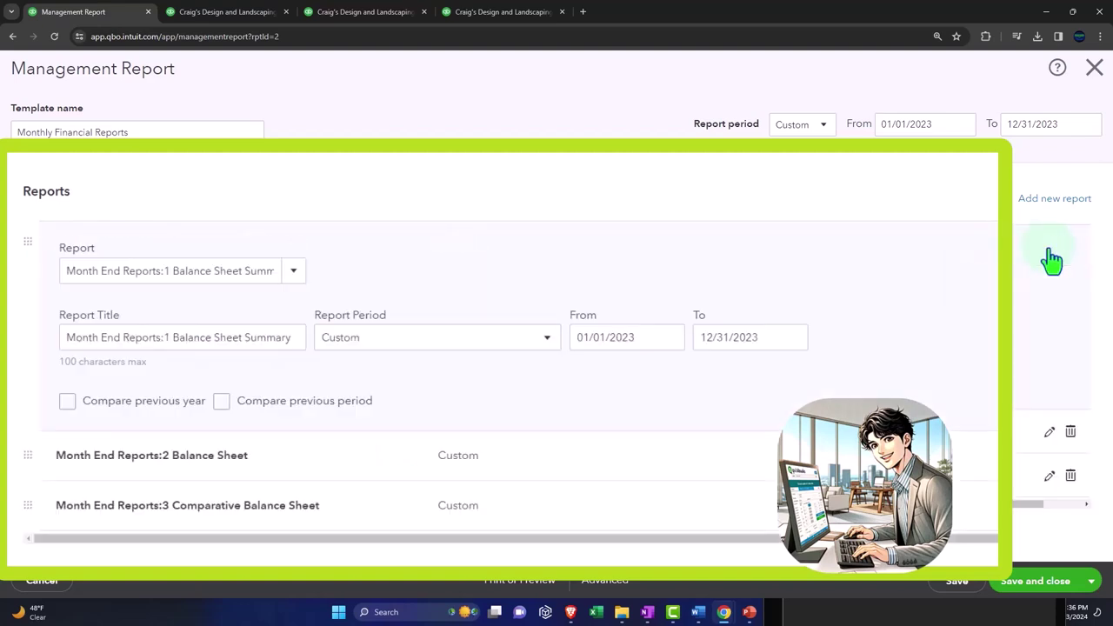
triple_click(172, 338)
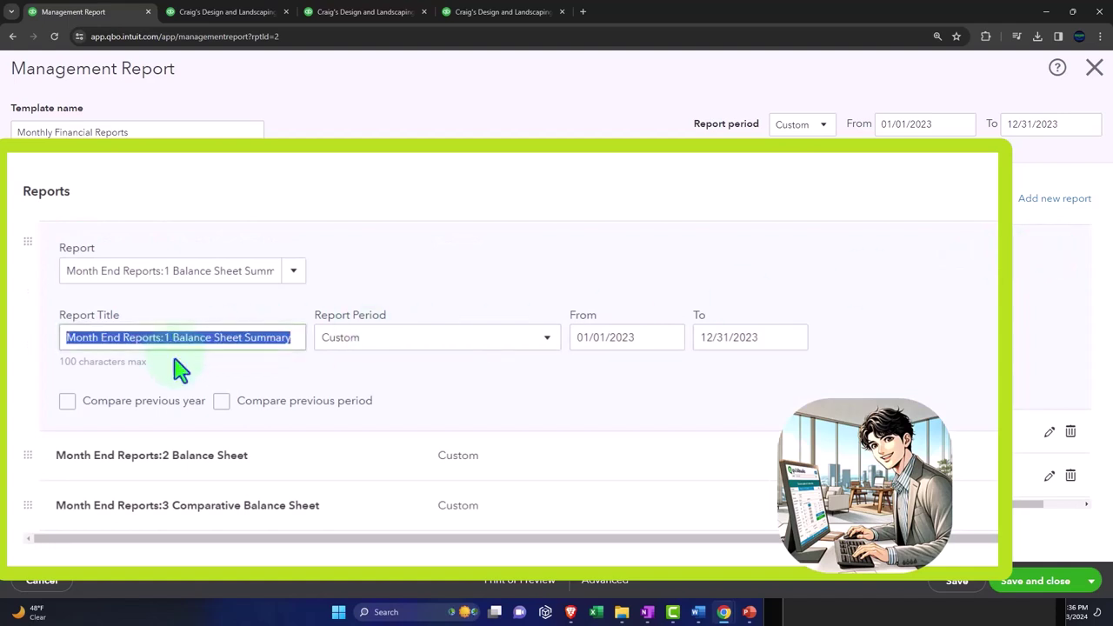
key("End")
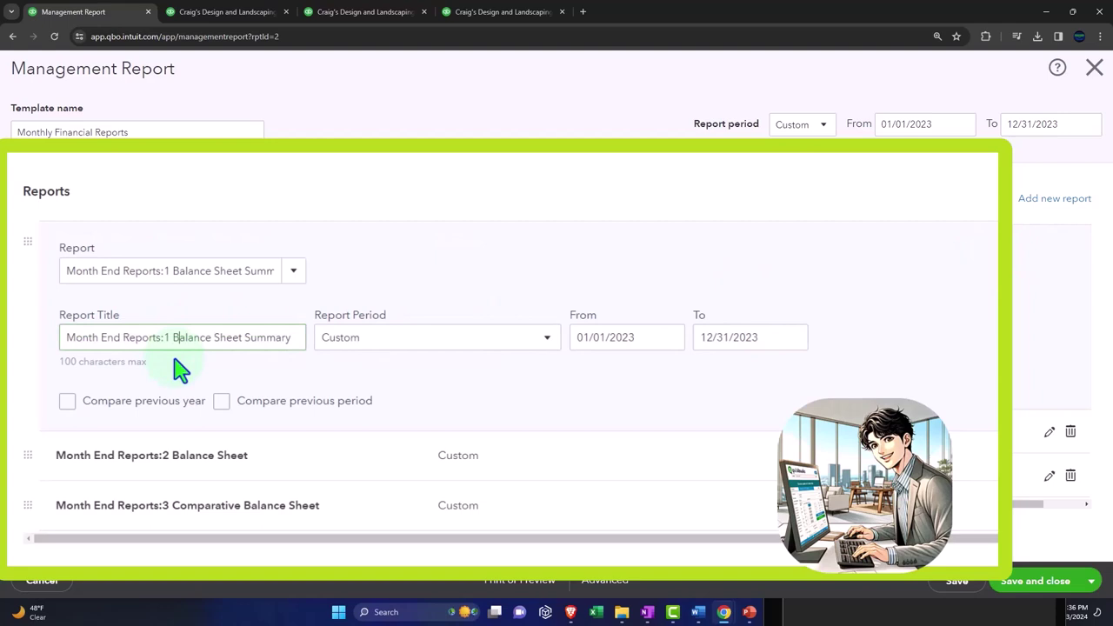
key("BackSpace")
key("BackSpace")
key("BackSpace")
key("BackSpace")
key("BackSpace")
key("BackSpace")
key("BackSpace")
key("BackSpace")
key("BackSpace")
key("BackSpace")
key("BackSpace")
key("BackSpace")
key("BackSpace")
key("BackSpace")
key("BackSpace")
key("BackSpace")
key("BackSpace")
key("BackSpace")
key("BackSpace")
key("BackSpace")
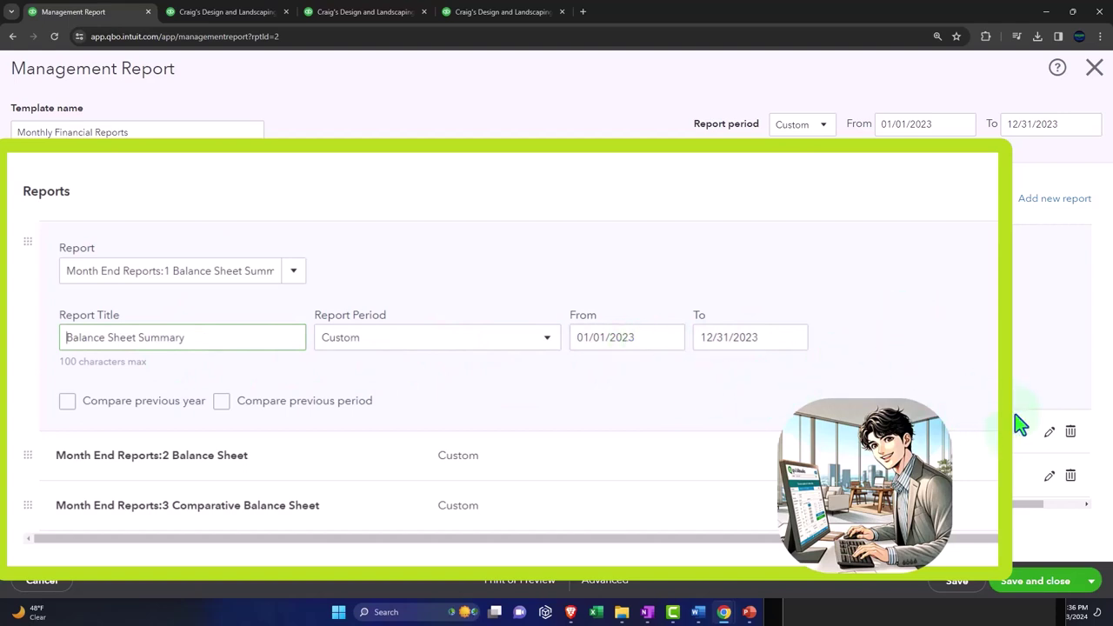
Change the report title of the Month End Reports:2 entry to Balance Sheet.
left_click(1048, 434)
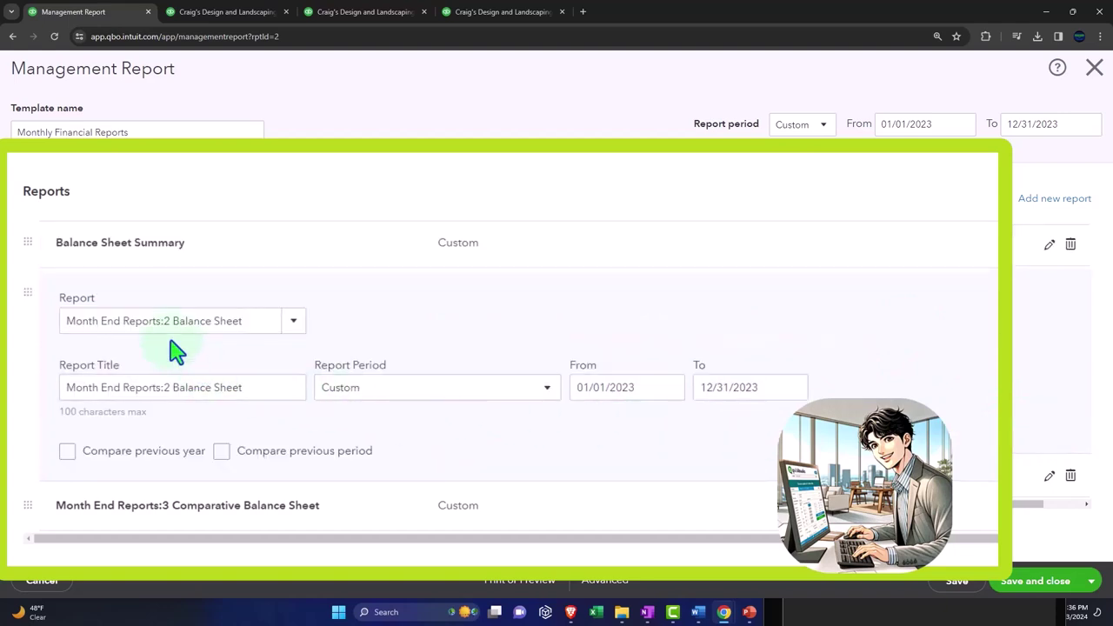
left_click(174, 385)
key("ctrl+a")
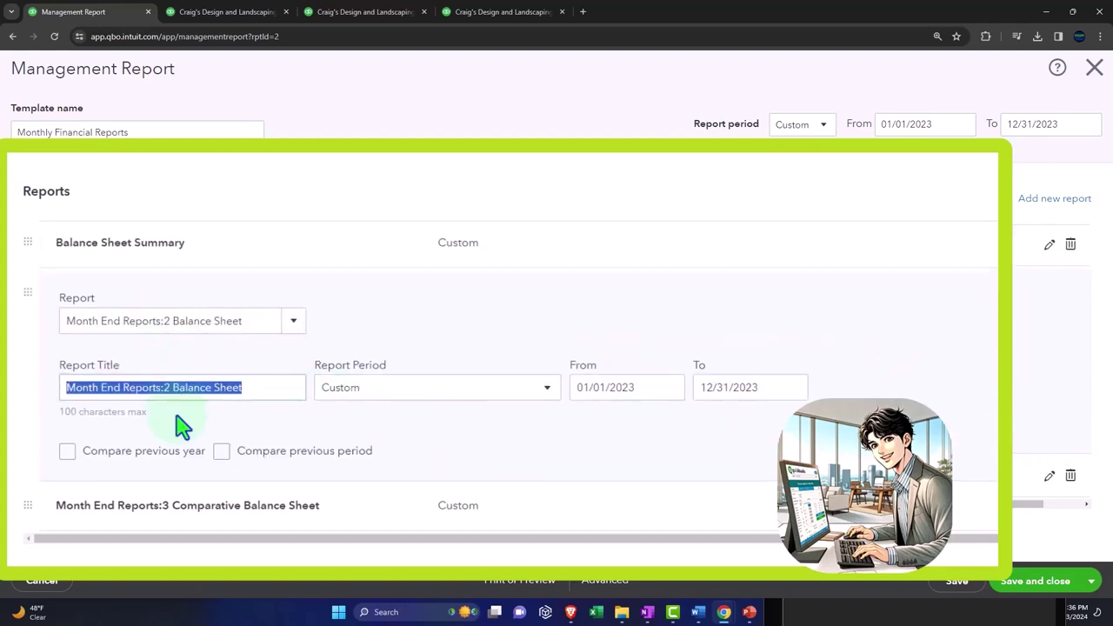
key("Home")
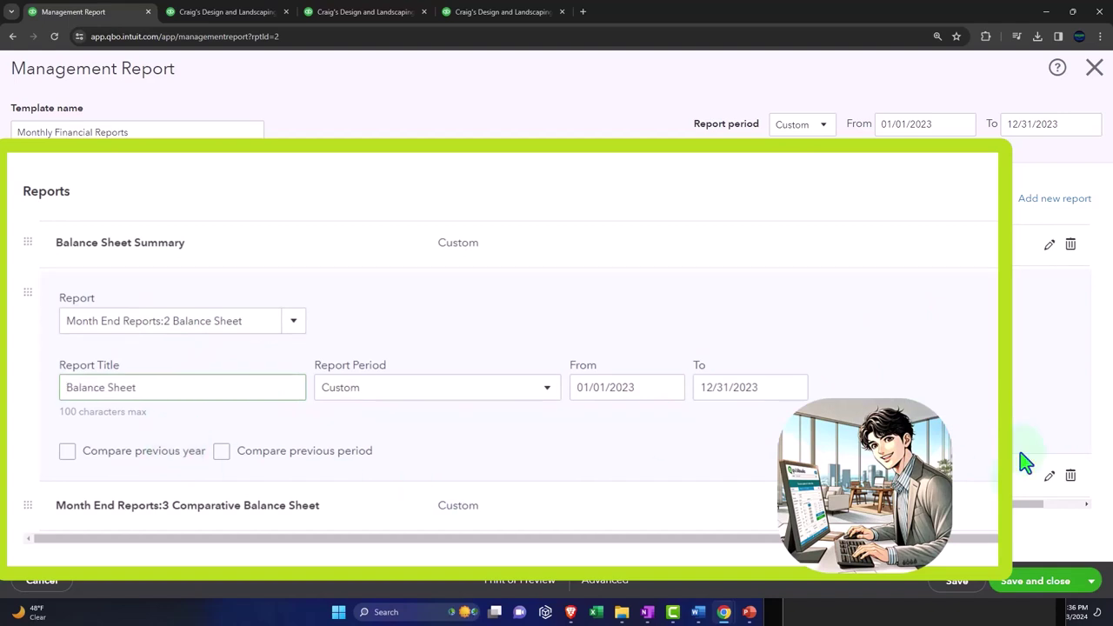
Change the report title of the Month End Reports:3 entry to Comparative Balance Sheet and close that entry.
left_click(1047, 478)
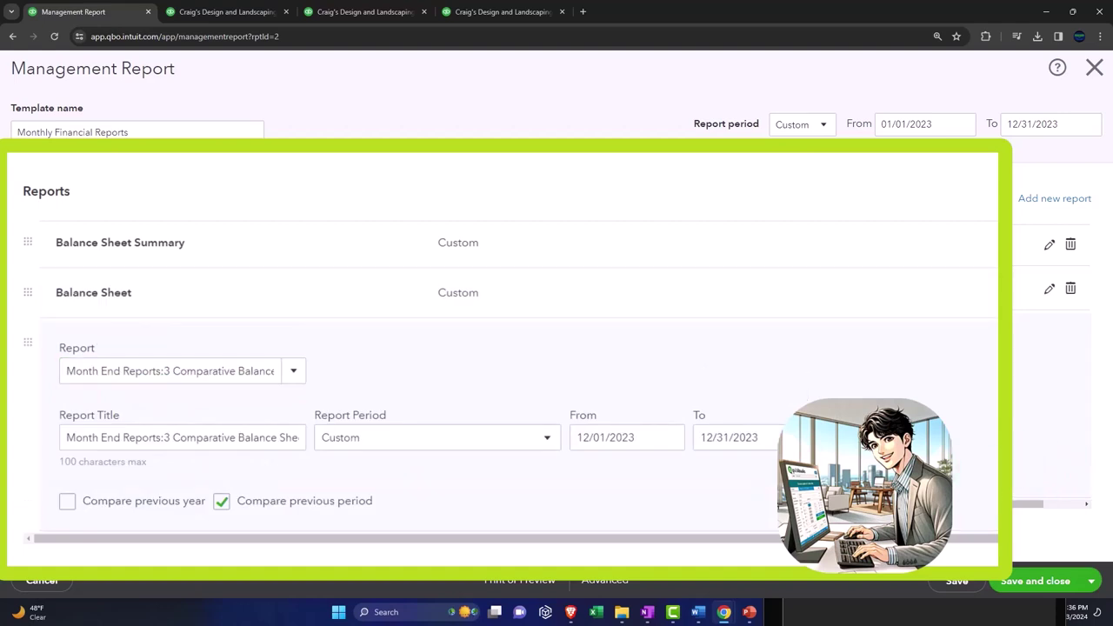
left_click(170, 440)
key("ctrl+a")
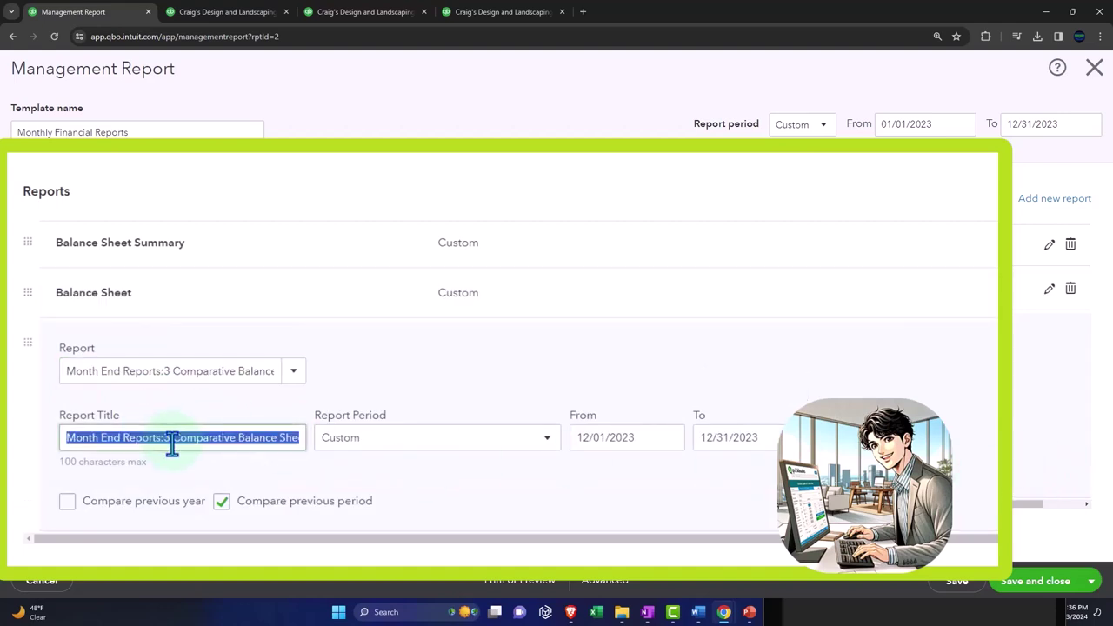
key("Home")
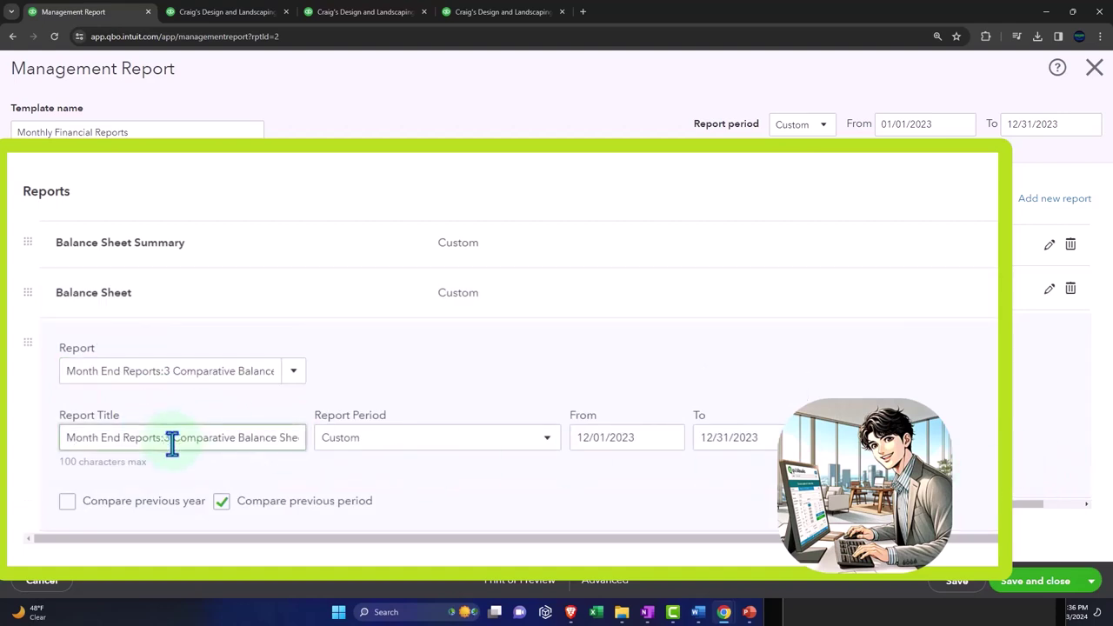
key("BackSpace")
key("BackSpace")
key("BackSpace")
key("BackSpace")
key("BackSpace")
key("BackSpace")
key("BackSpace")
key("BackSpace")
key("BackSpace")
key("BackSpace")
key("BackSpace")
key("BackSpace")
key("BackSpace")
key("BackSpace")
key("BackSpace")
key("BackSpace")
key("BackSpace")
key("BackSpace")
key("BackSpace")
key("BackSpace")
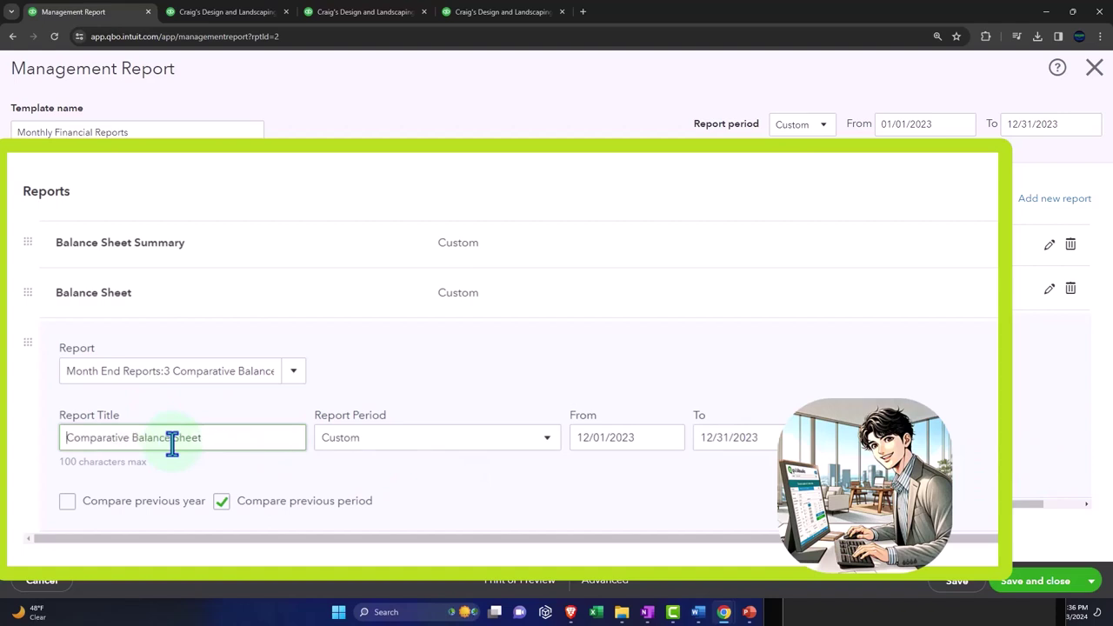
left_click(948, 306)
left_click(804, 251)
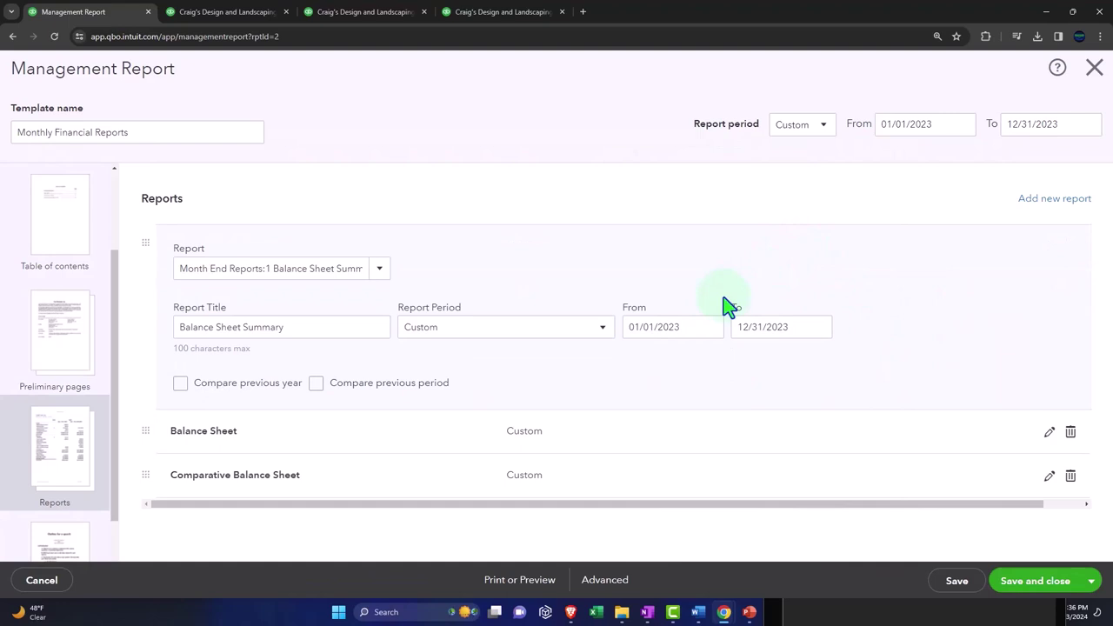
View the End notes page and generate the print preview of the management report.
scroll(54, 434, "down", 2)
left_click(66, 502)
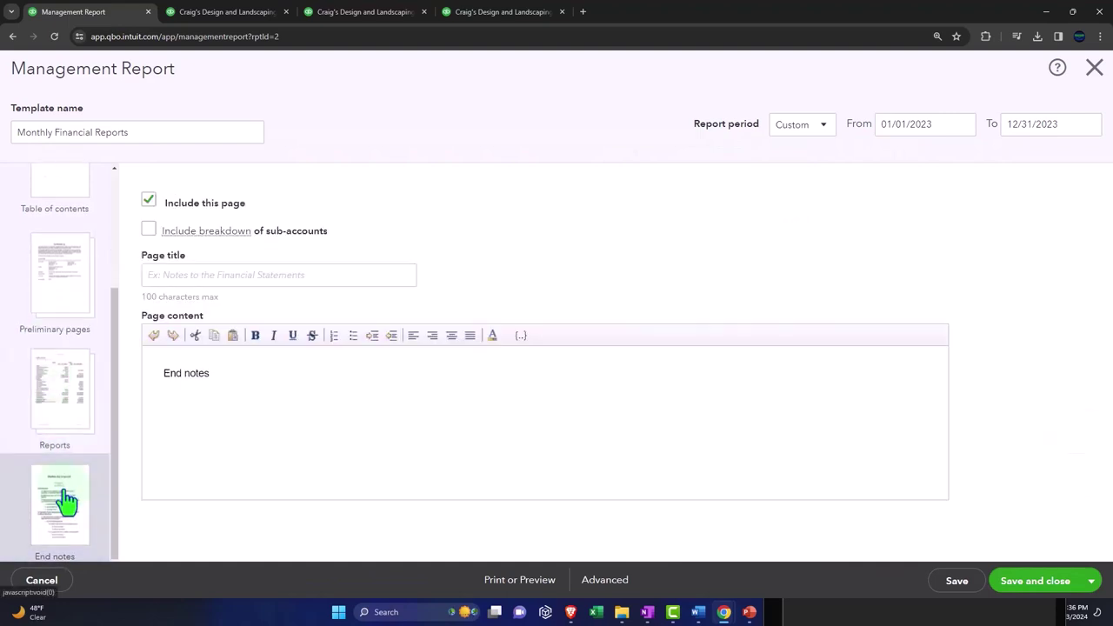
left_click(521, 580)
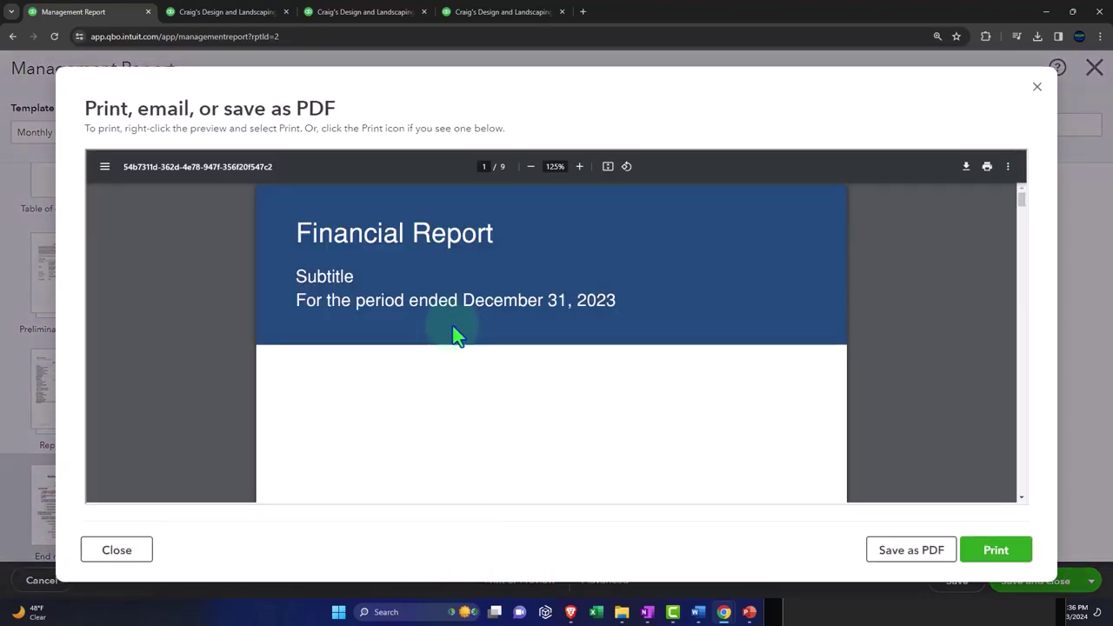
Examine the cover page, table of contents and preliminary page in the print preview.
scroll(418, 280, "down", 5)
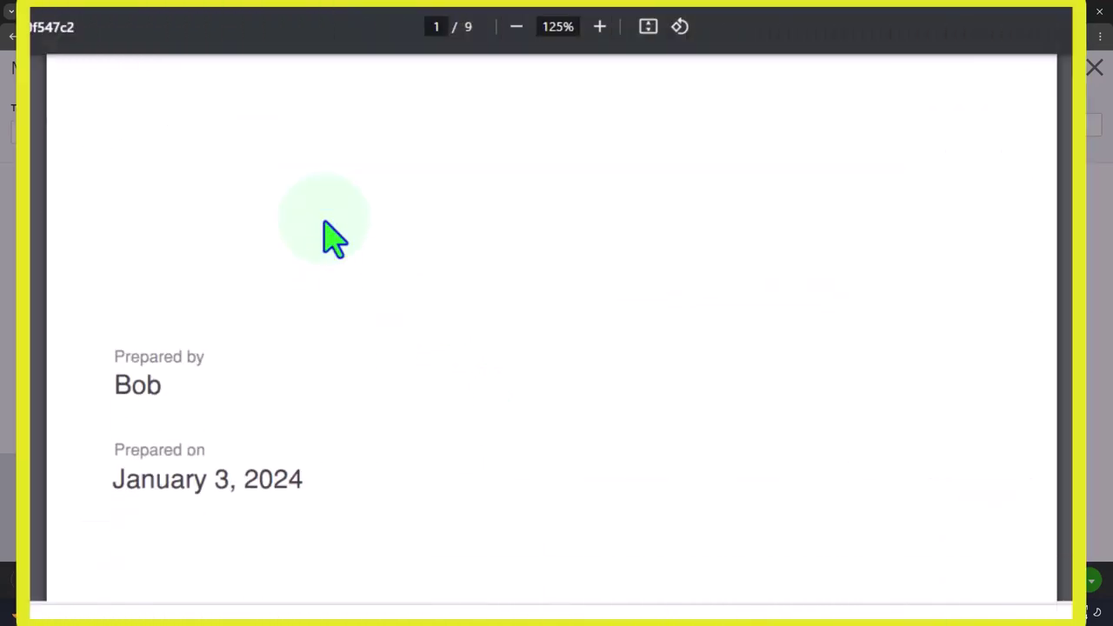
scroll(333, 237, "down", 10)
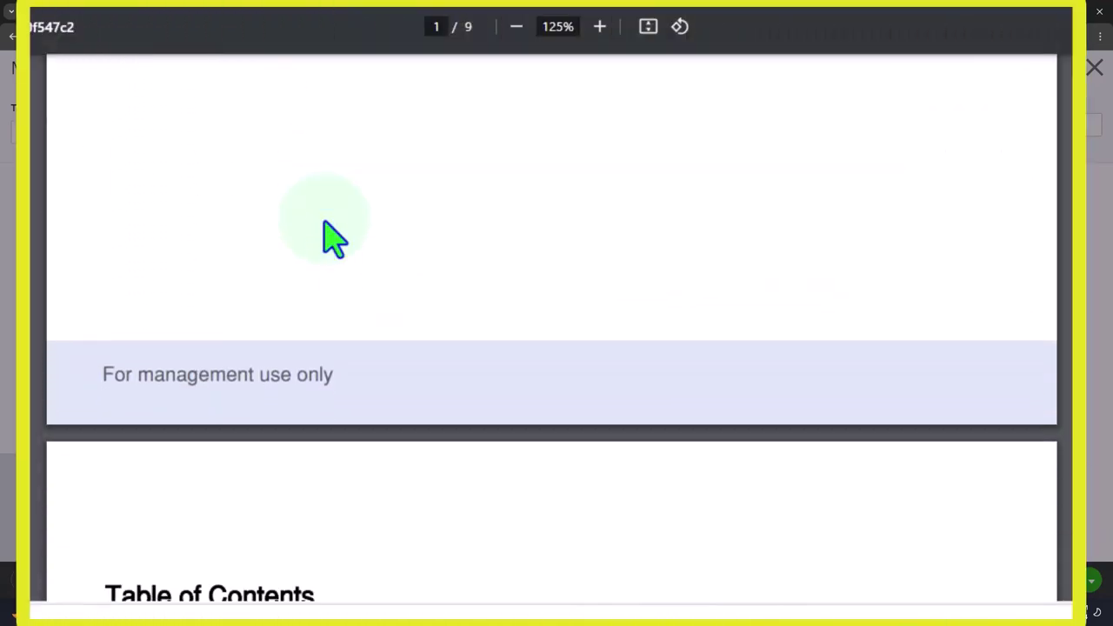
scroll(333, 236, "down", 2)
scroll(333, 237, "up", 1)
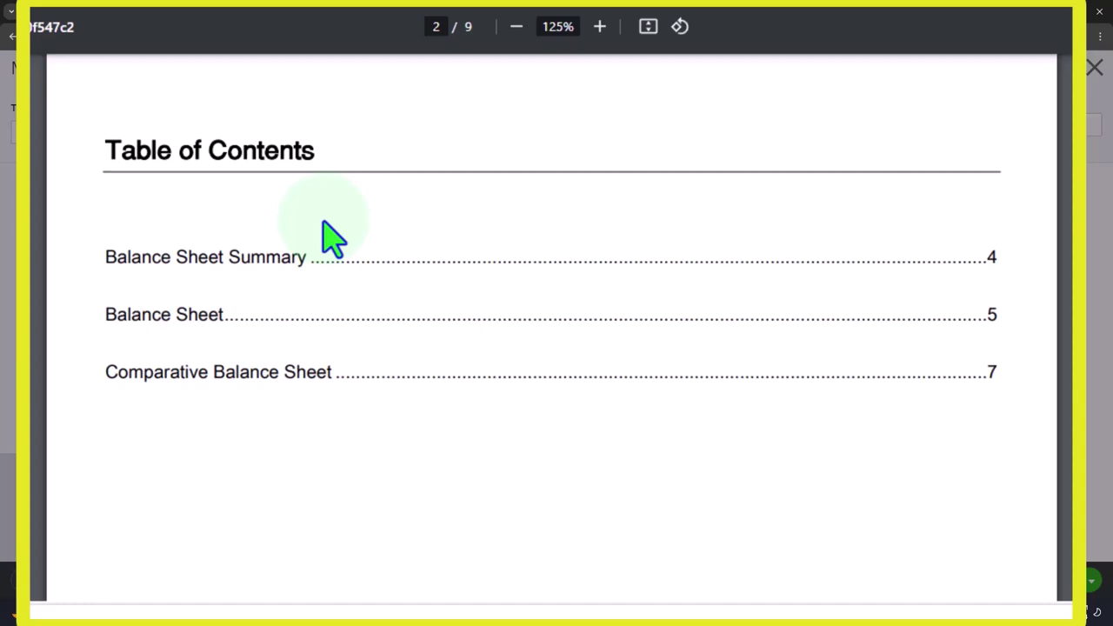
scroll(340, 266, "down", 3)
scroll(340, 266, "up", 2)
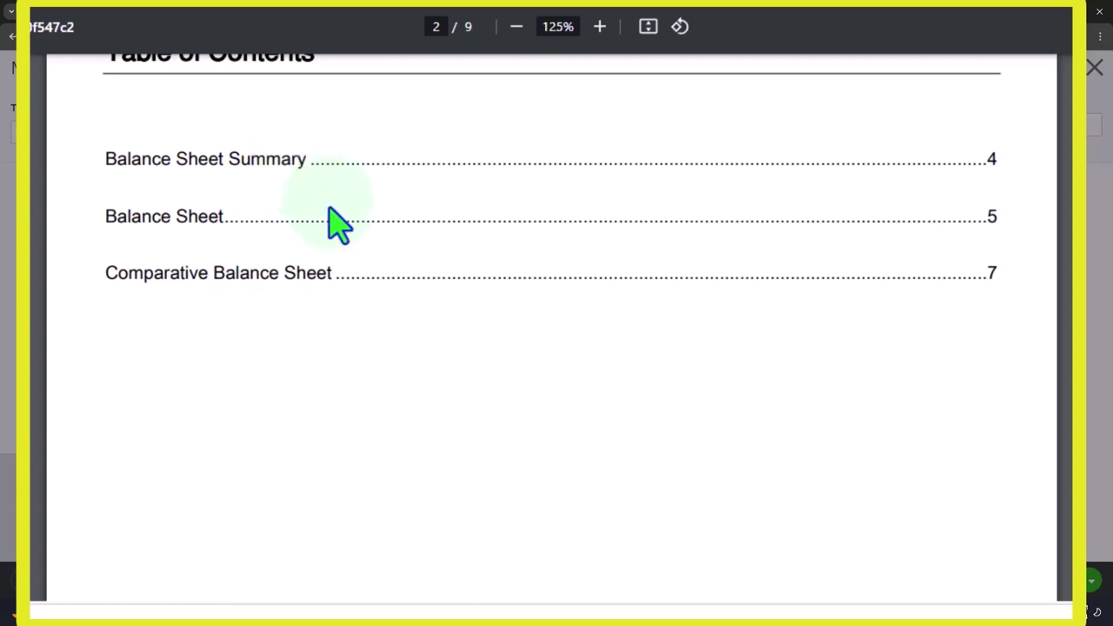
scroll(330, 213, "down", 5)
scroll(329, 207, "down", 7)
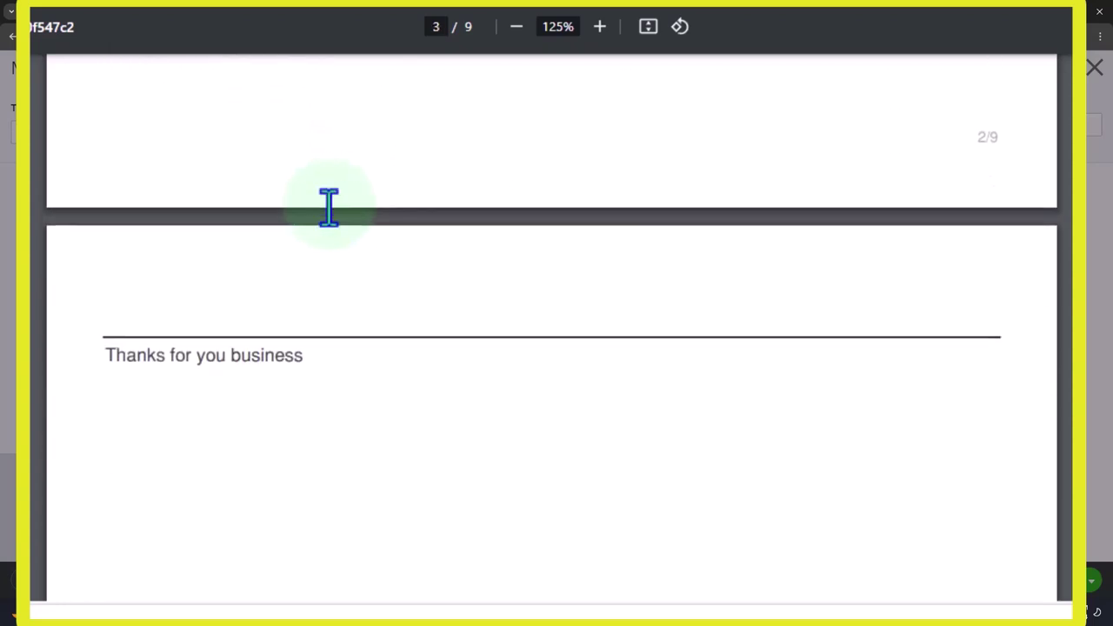
Examine the Balance Sheet Summary, Balance Sheet, Comparative Balance Sheet and end notes in the preview, and return to the template's cover page thumbnail.
scroll(328, 207, "down", 8)
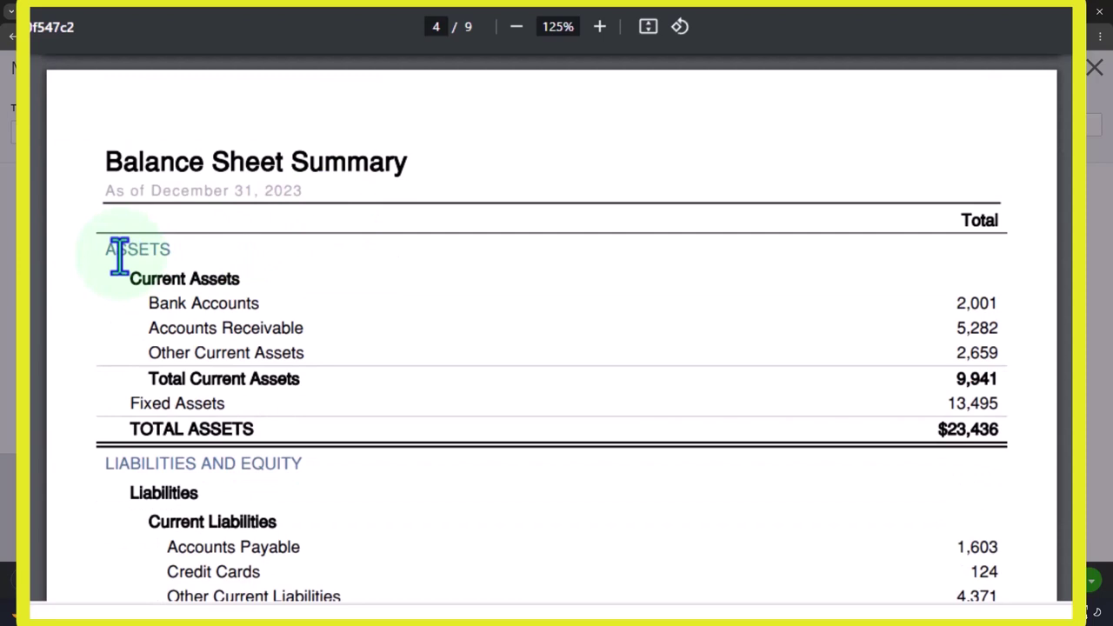
scroll(120, 256, "down", 4)
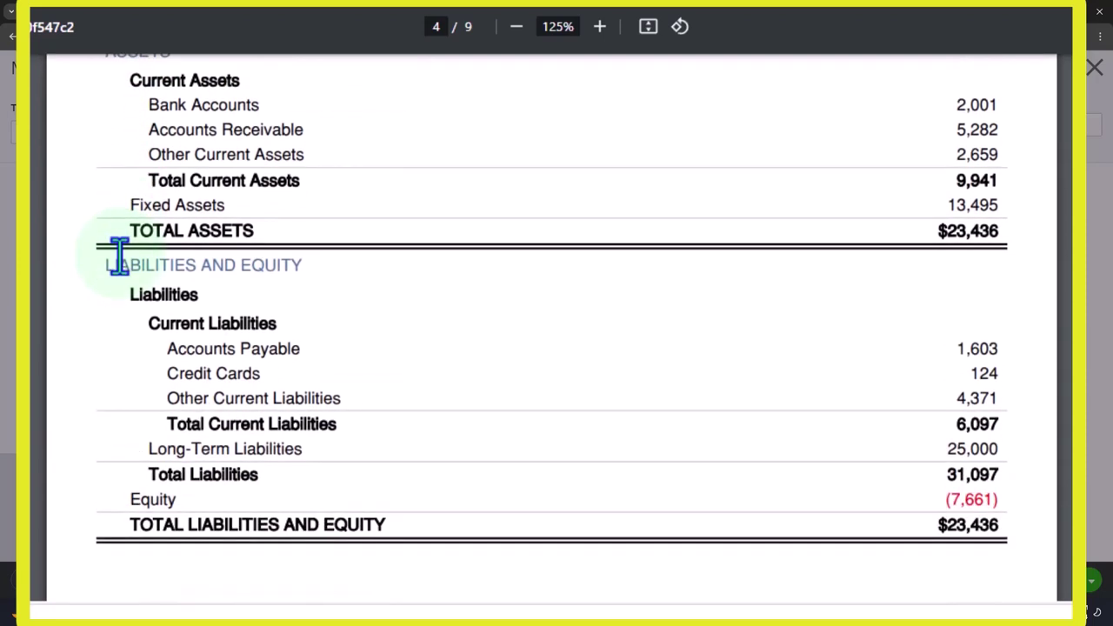
scroll(119, 256, "up", 2)
scroll(119, 255, "down", 10)
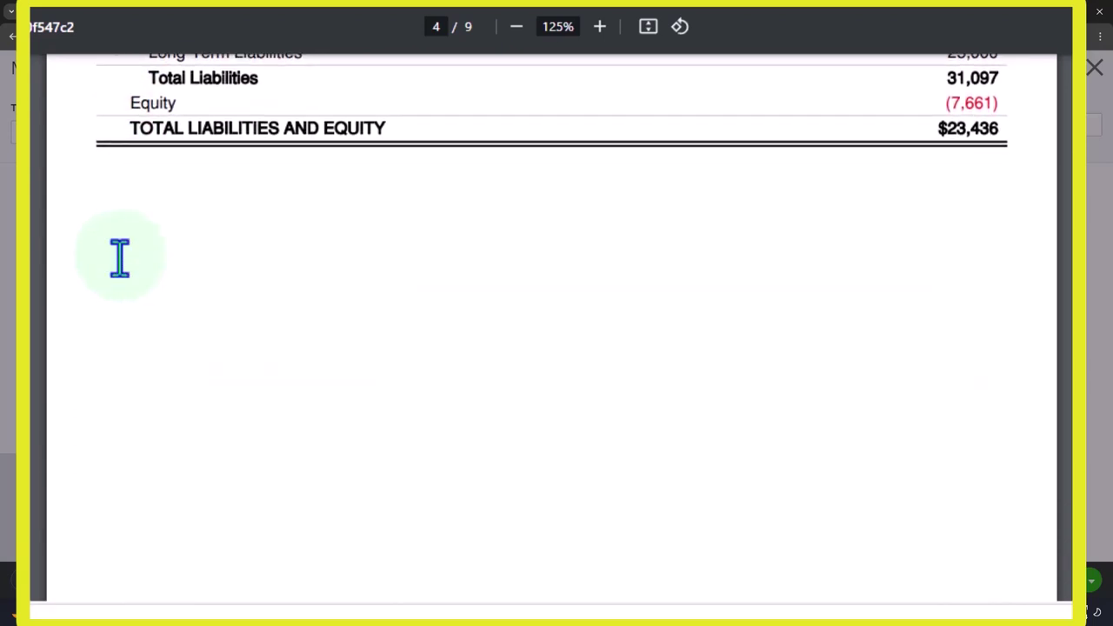
scroll(119, 255, "down", 9)
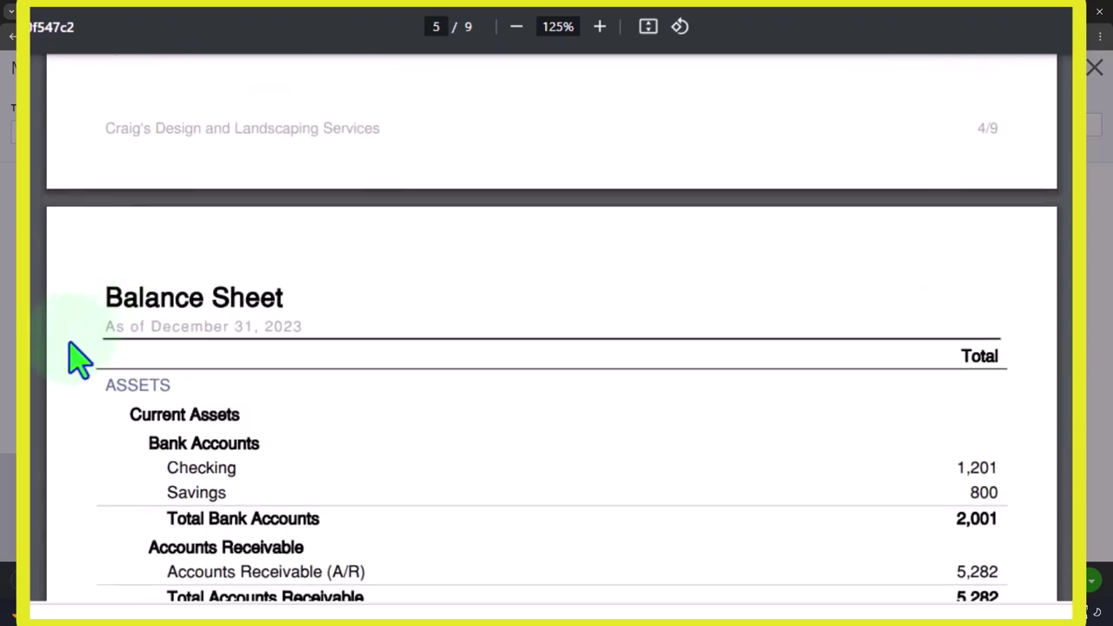
scroll(78, 359, "down", 2)
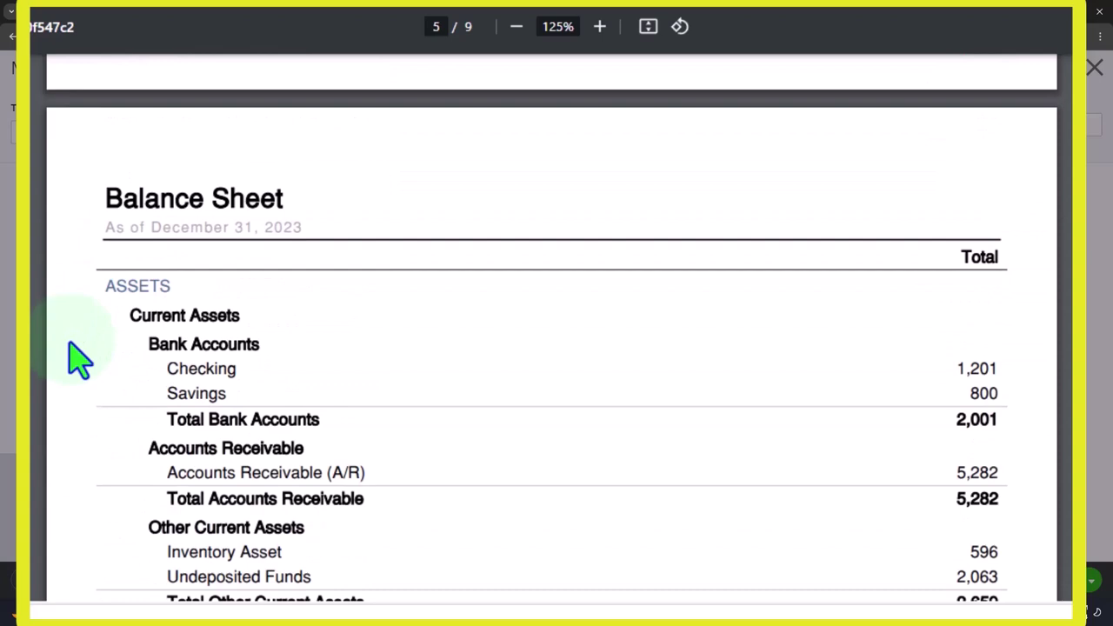
scroll(78, 358, "down", 10)
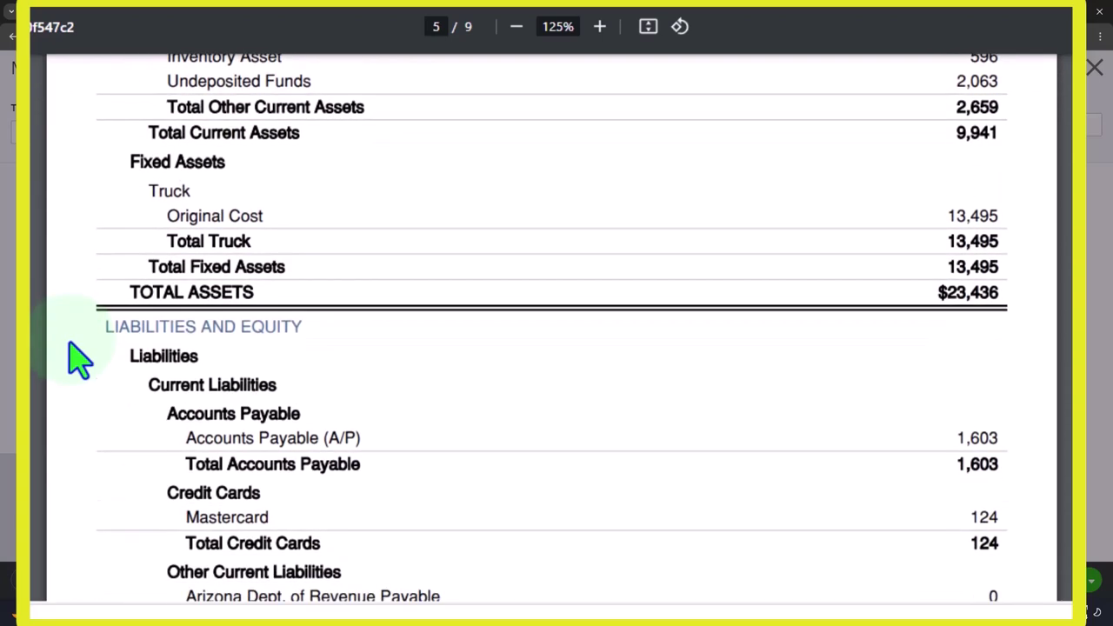
scroll(78, 359, "down", 16)
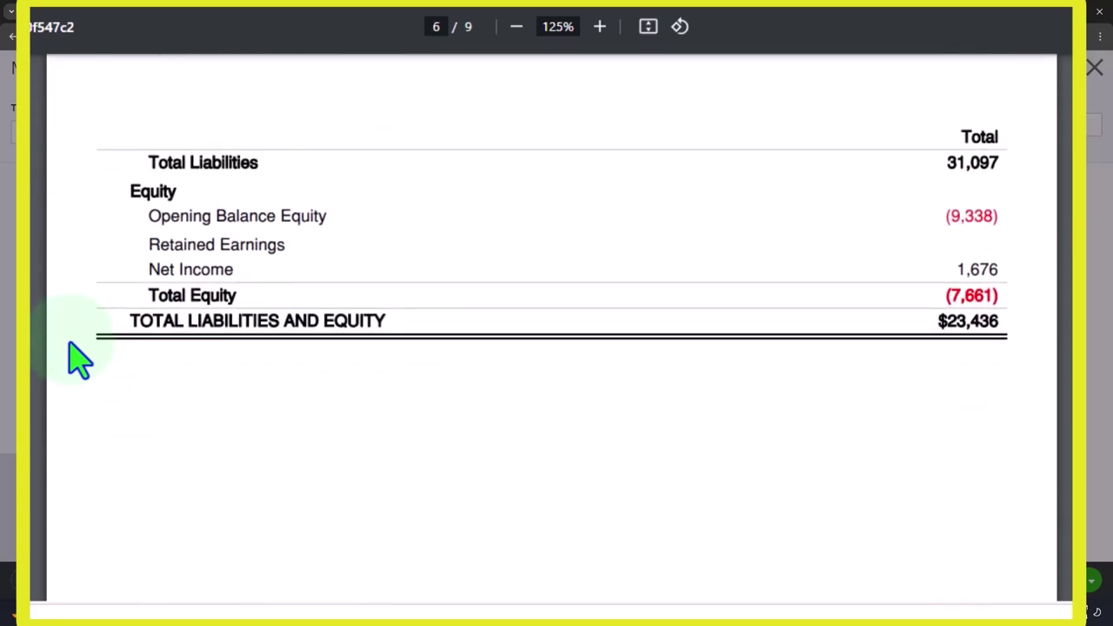
scroll(79, 358, "down", 18)
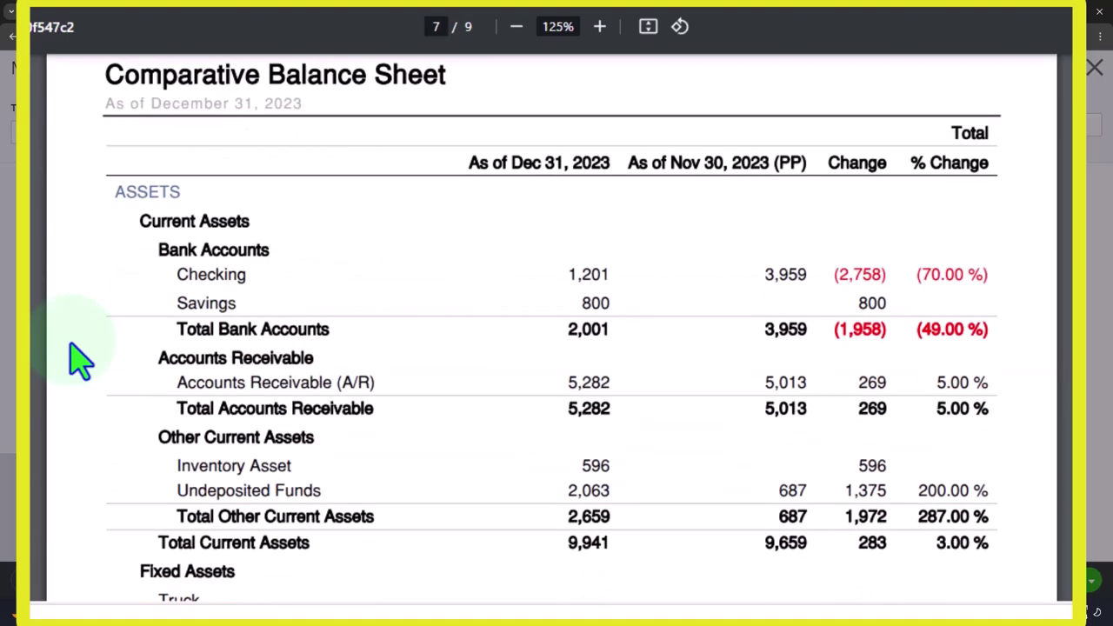
scroll(78, 358, "down", 12)
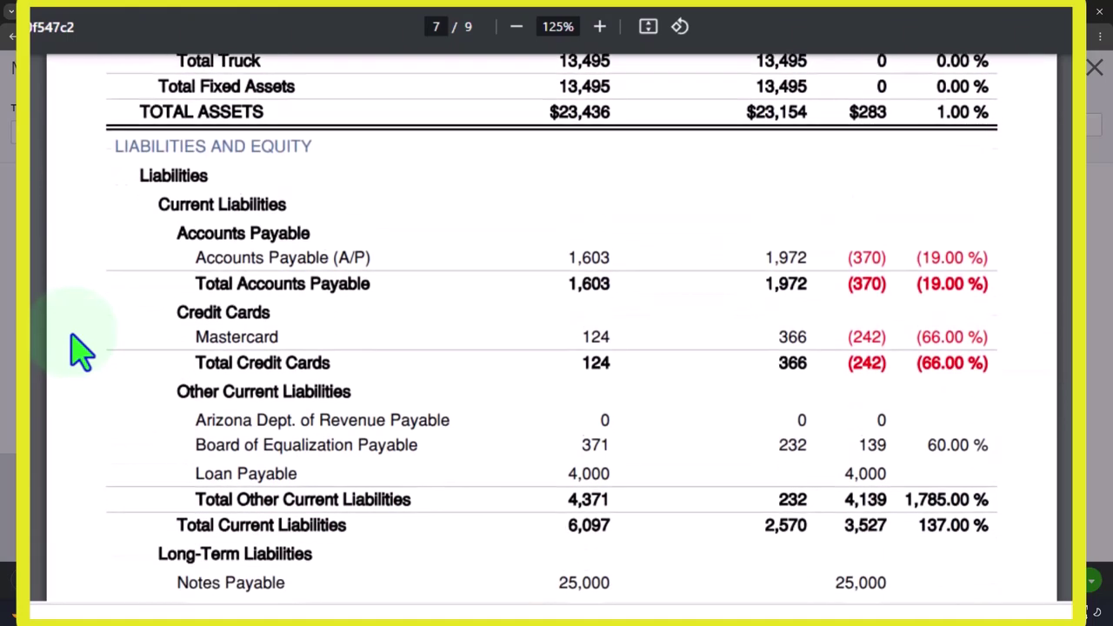
scroll(80, 352, "down", 20)
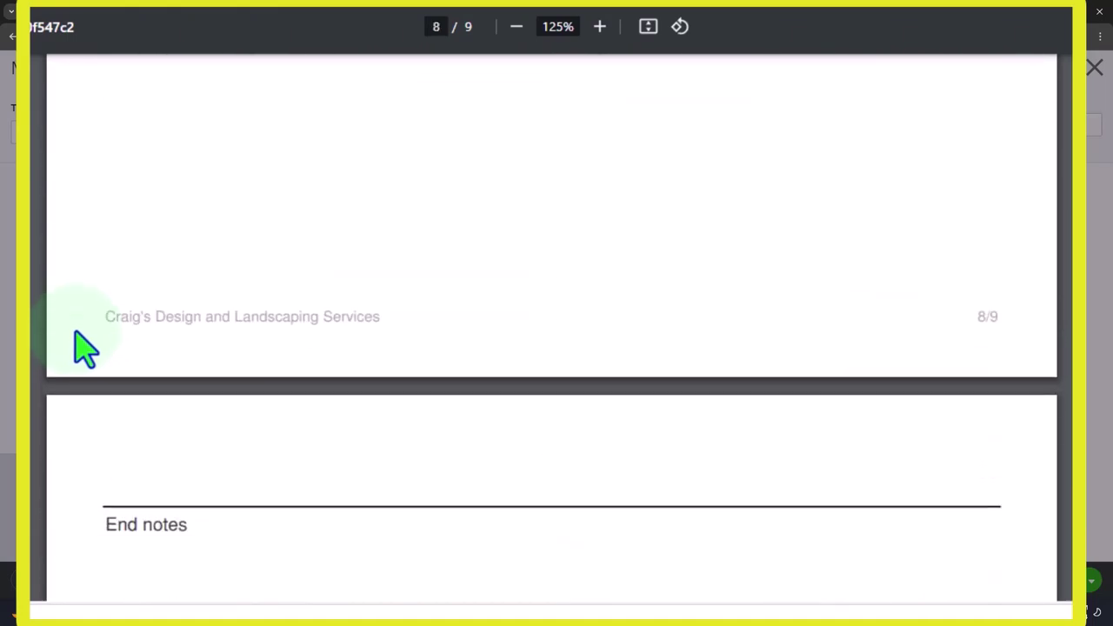
scroll(85, 347, "down", 8)
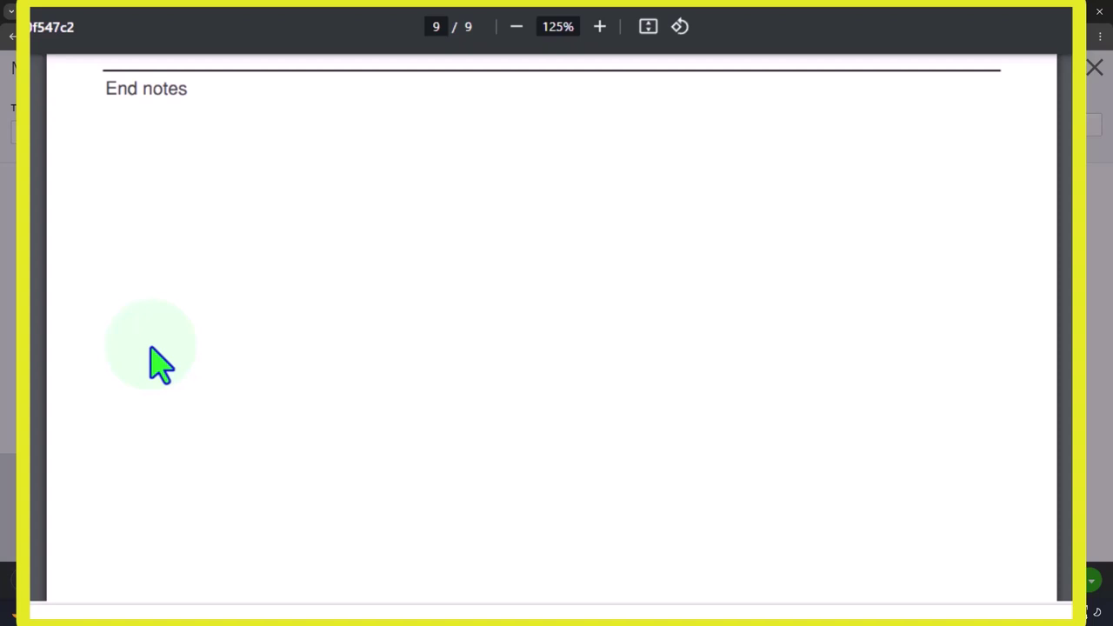
left_click(1038, 95)
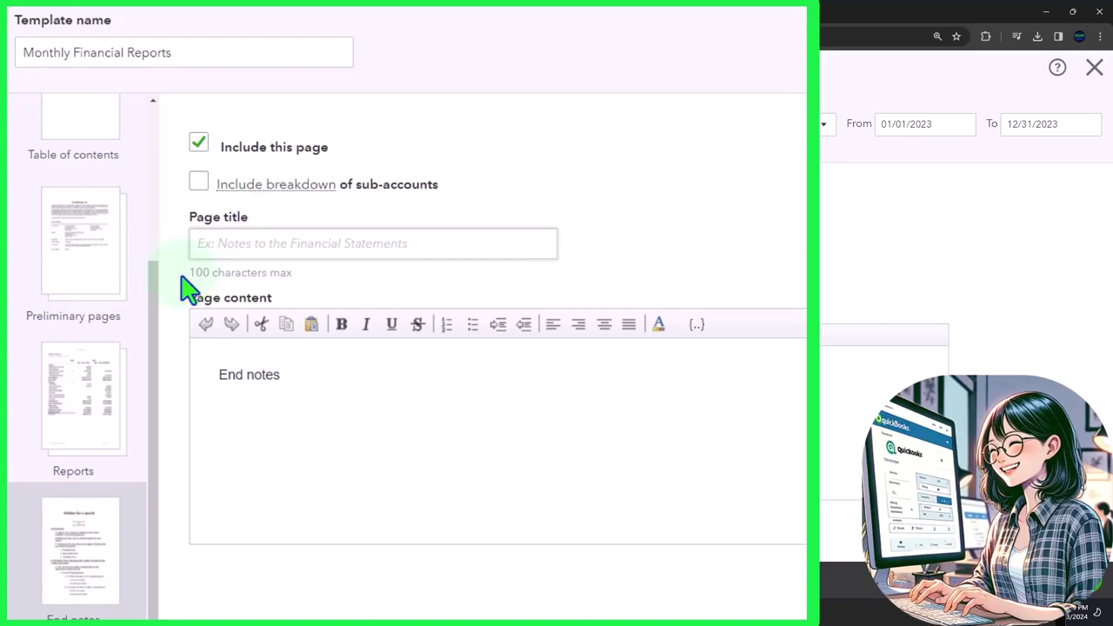
scroll(75, 348, "up", 3)
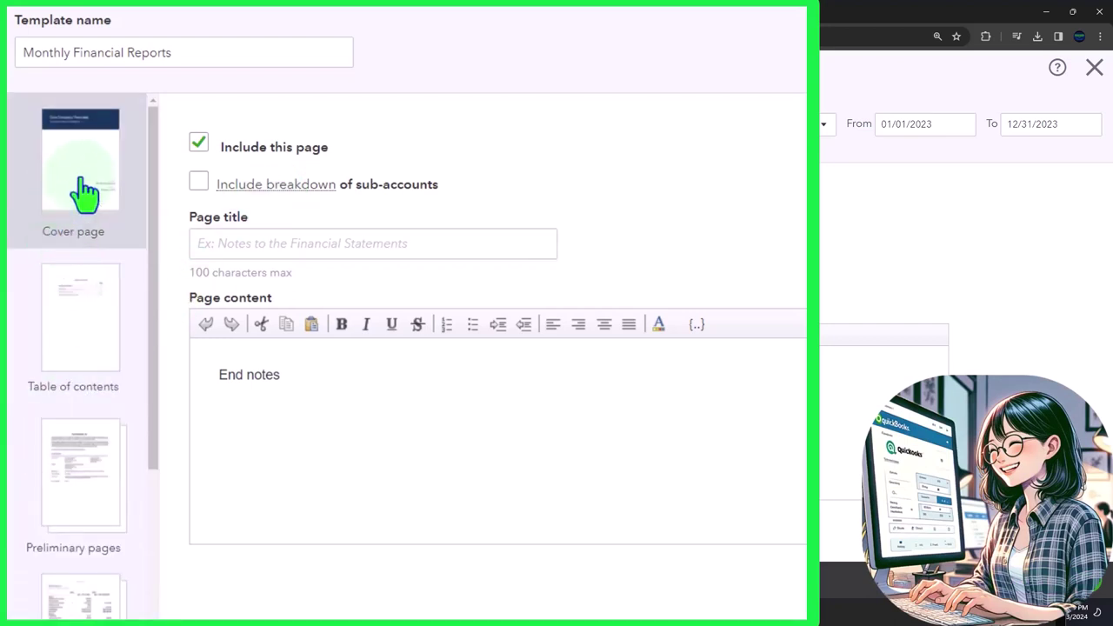